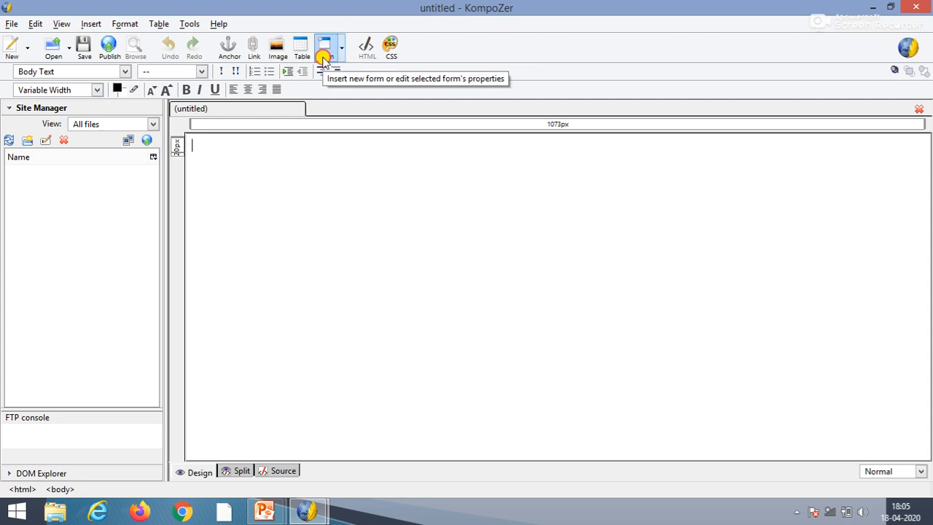
- Insert a form named abc with the action URL abc.html and the GET method
left_click(324, 49)
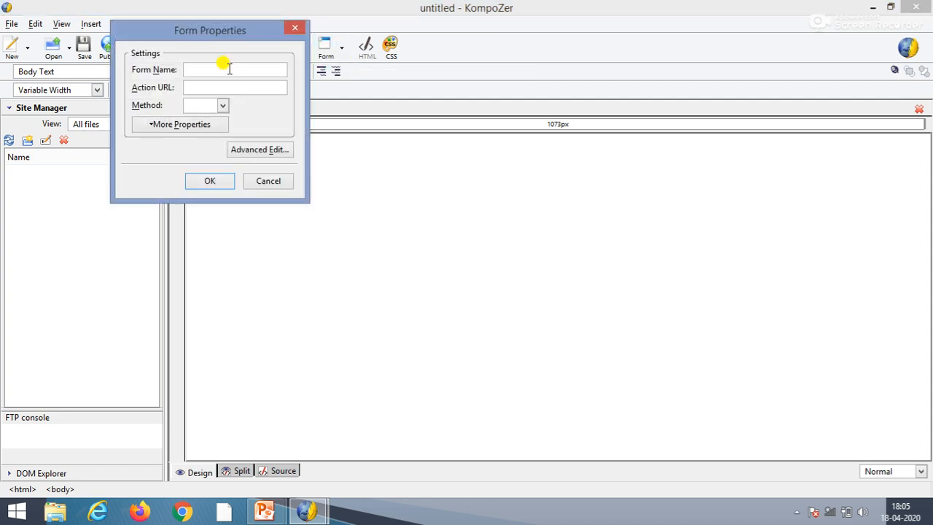
type("abc")
left_click(212, 88)
type("ab")
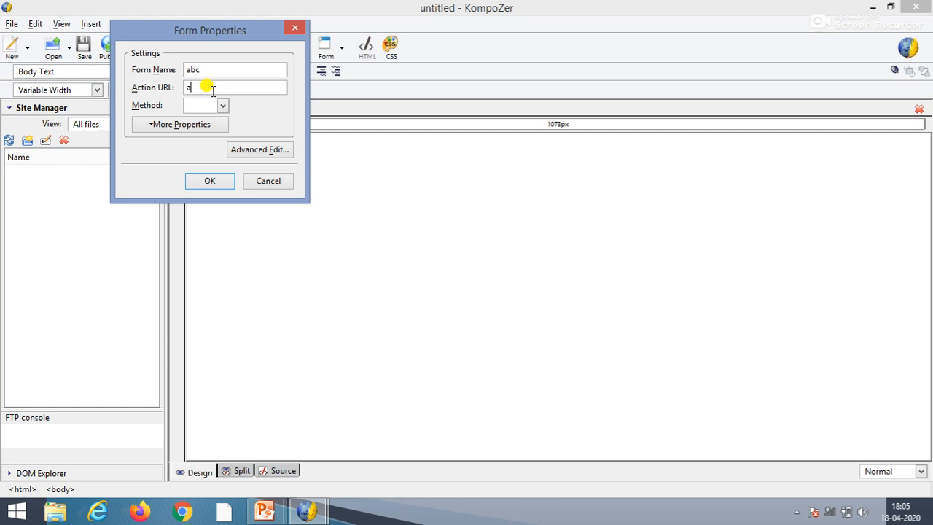
type("c.html")
left_click(222, 106)
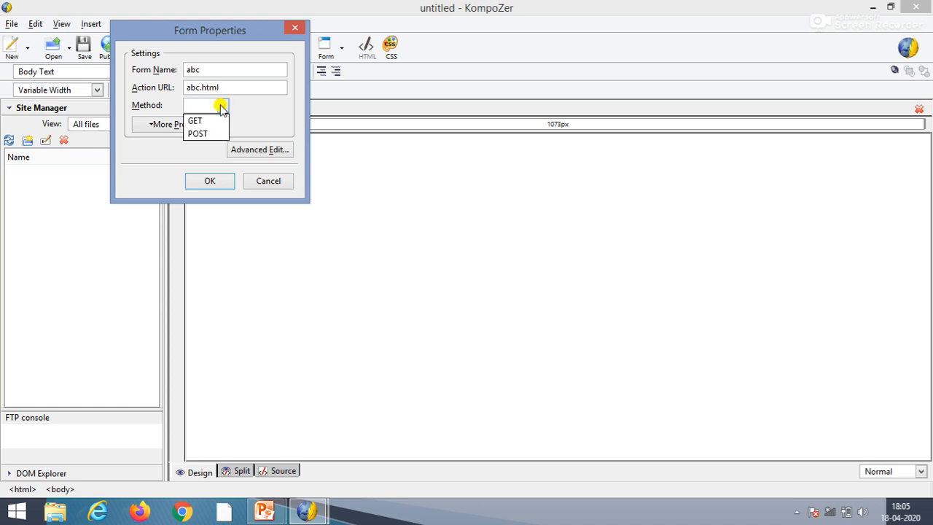
left_click(208, 121)
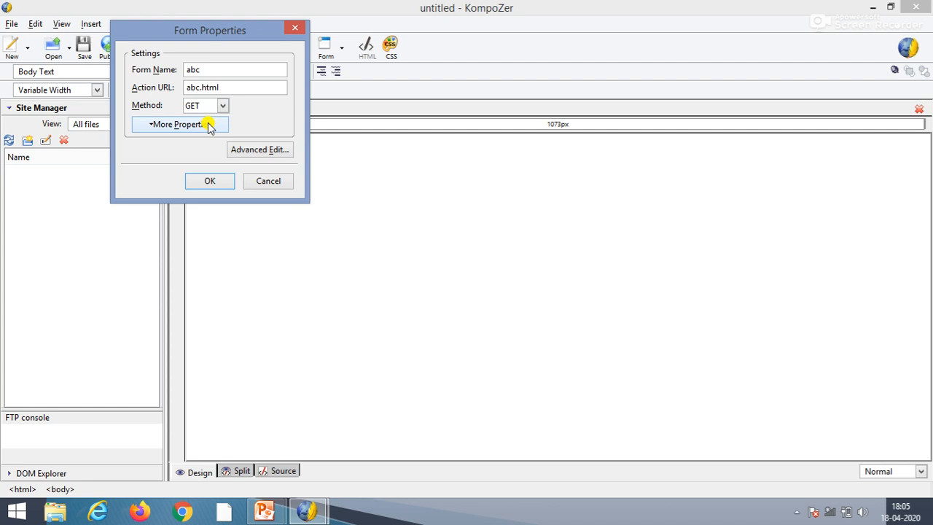
left_click(211, 181)
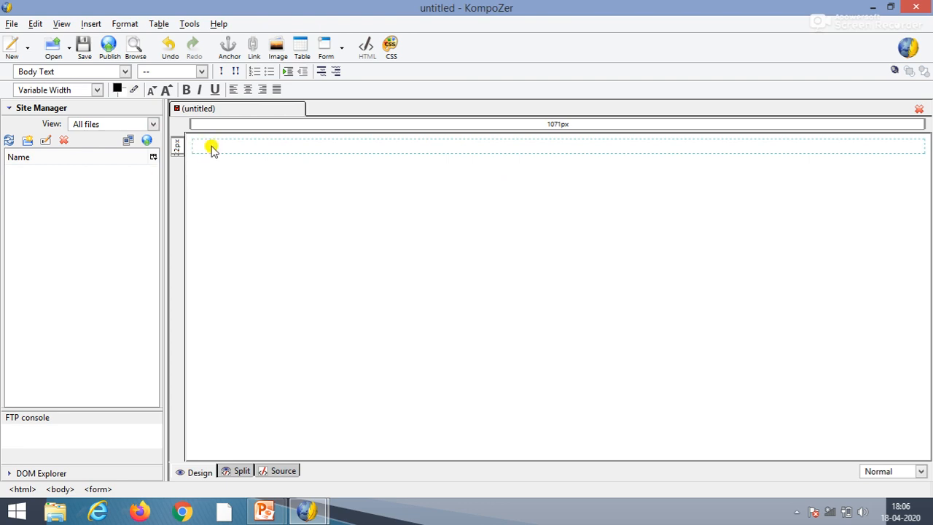
- Insert a table of six rows and two columns inside the form and stretch it to nearly the form's full width
left_click(300, 48)
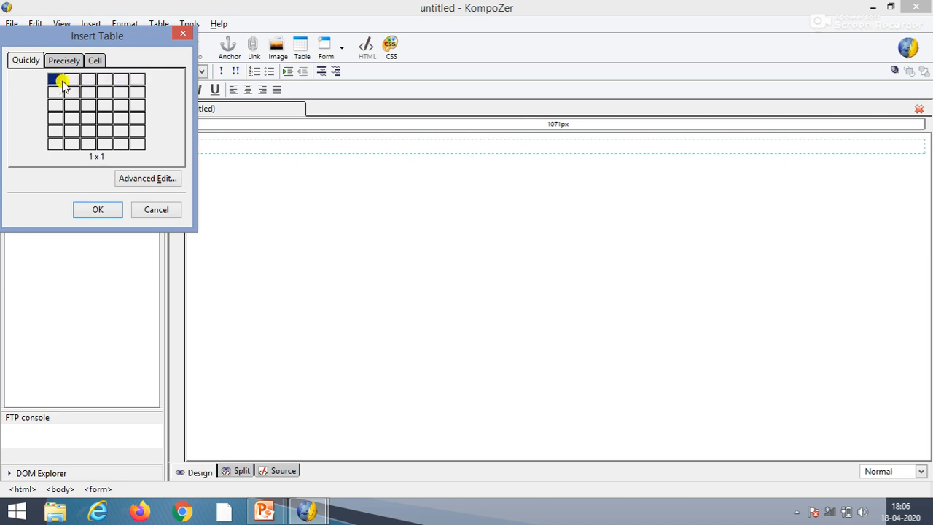
left_click(73, 144)
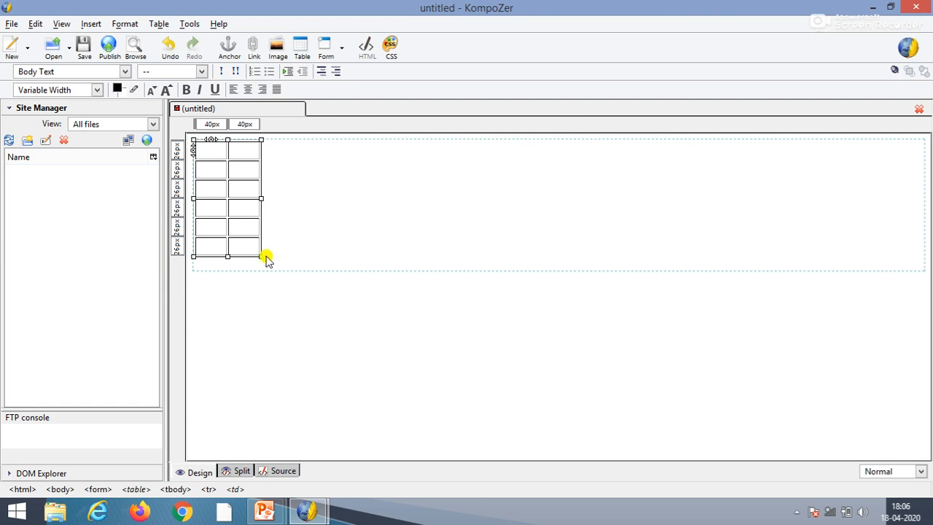
left_click_drag(260, 255, 914, 266)
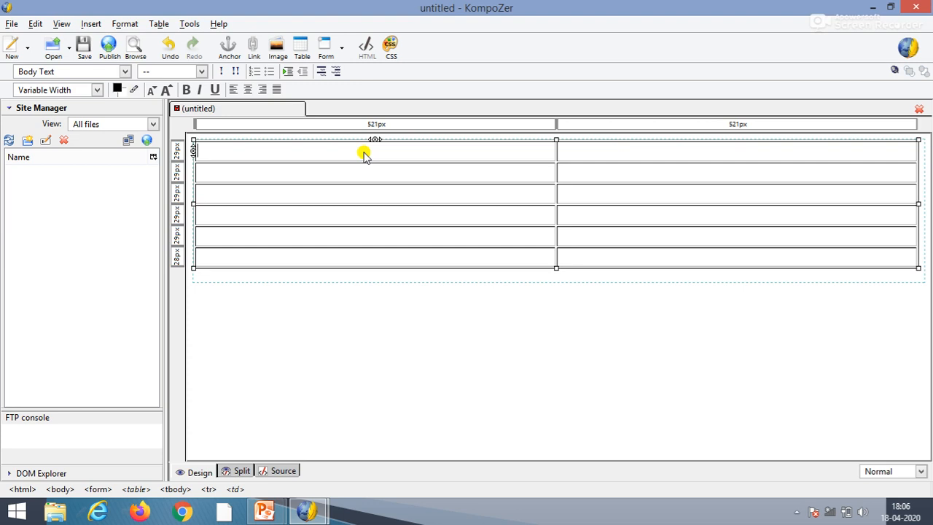
- Label the first three rows of the table's first column Enter Name, Enter address and Enter phone
type("Enter Name")
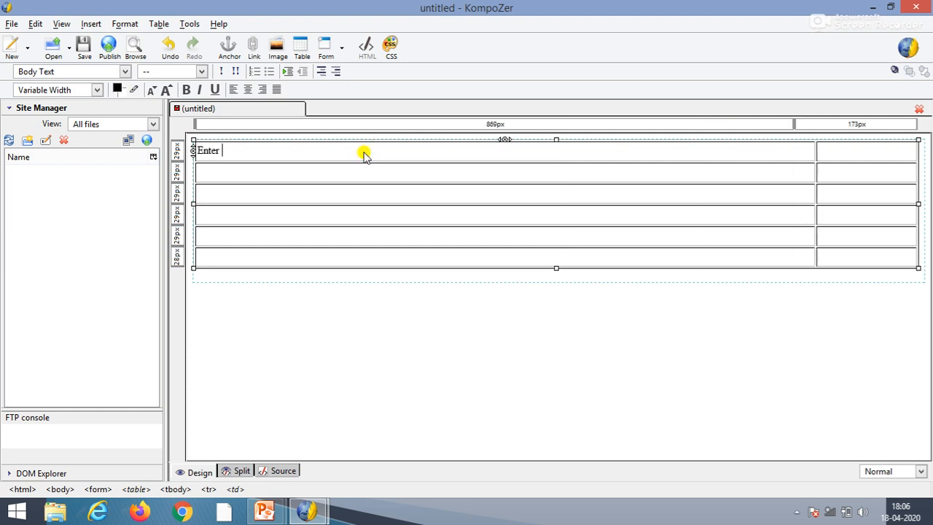
key("Down")
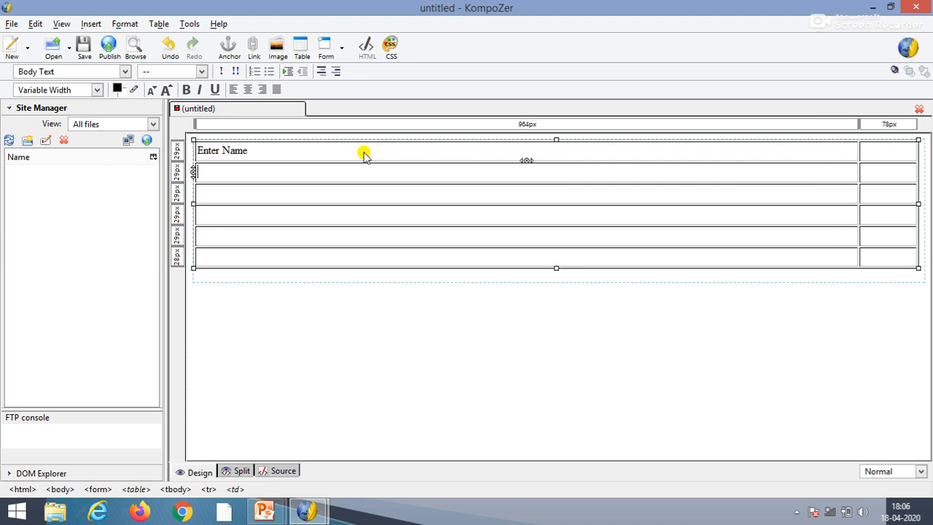
type("Enter address")
key("Down")
type("Enter")
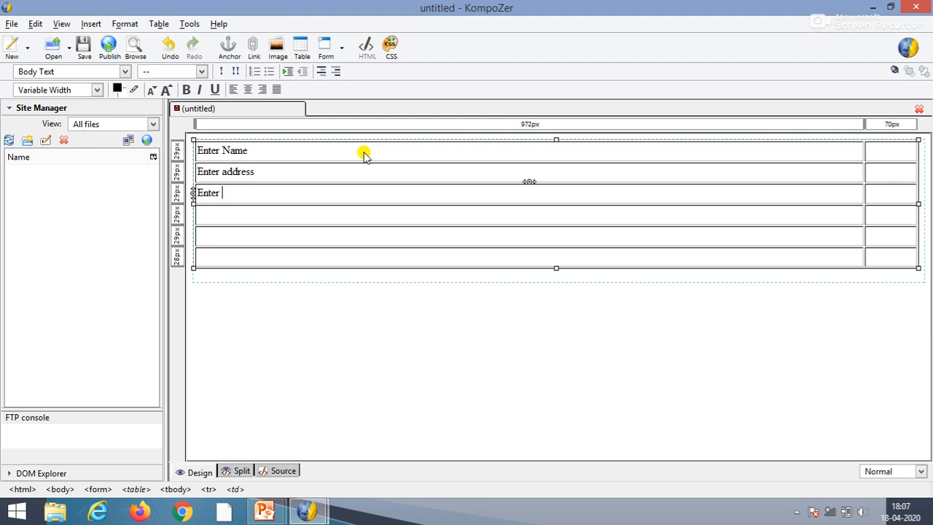
type(" poho")
key("BackSpace")
key("BackSpace")
key("BackSpace")
type("hone")
- Label rows four to six of the first column Enter Gender, Enter password and City
key("Down")
type("Enter Gander")
key("BackSpace")
key("BackSpace")
key("BackSpace")
key("BackSpace")
key("BackSpace")
type("ender")
key("Down")
type("Enter password")
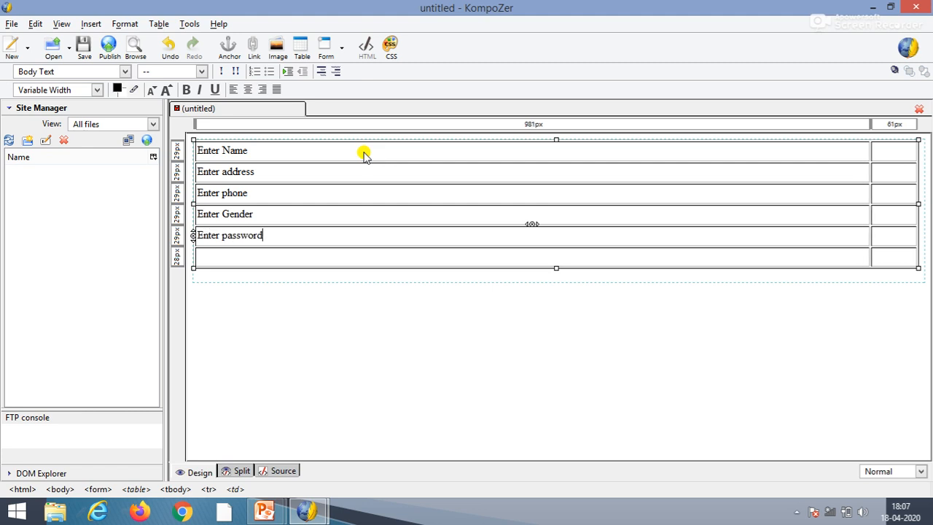
key("Down")
type("City")
- Add a seventh row below City and join its two cells into one
key("Tab")
key("Tab")
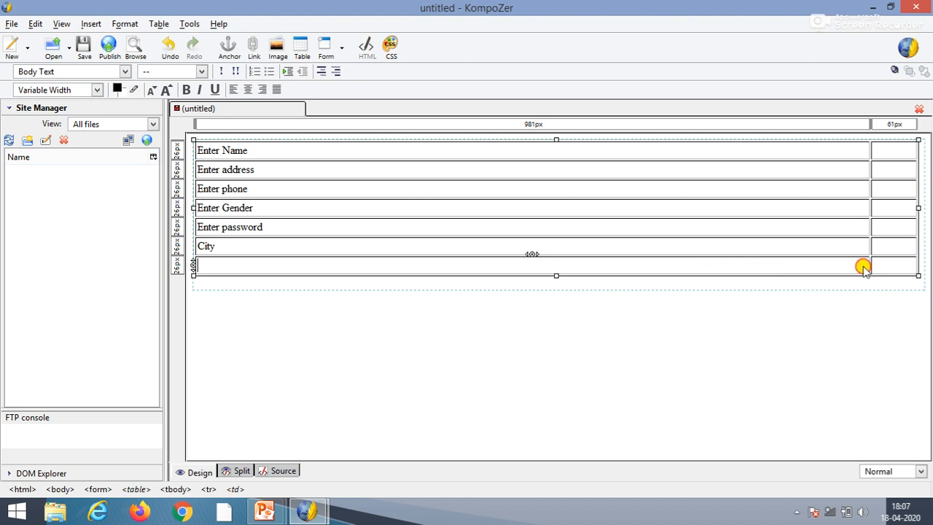
left_click_drag(863, 266, 882, 266)
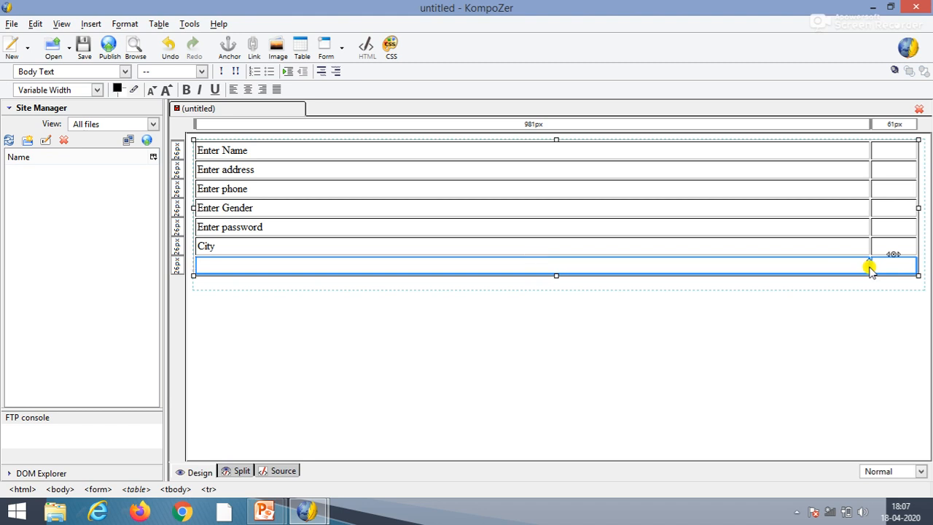
right_click(870, 269)
mouse_move(862, 264)
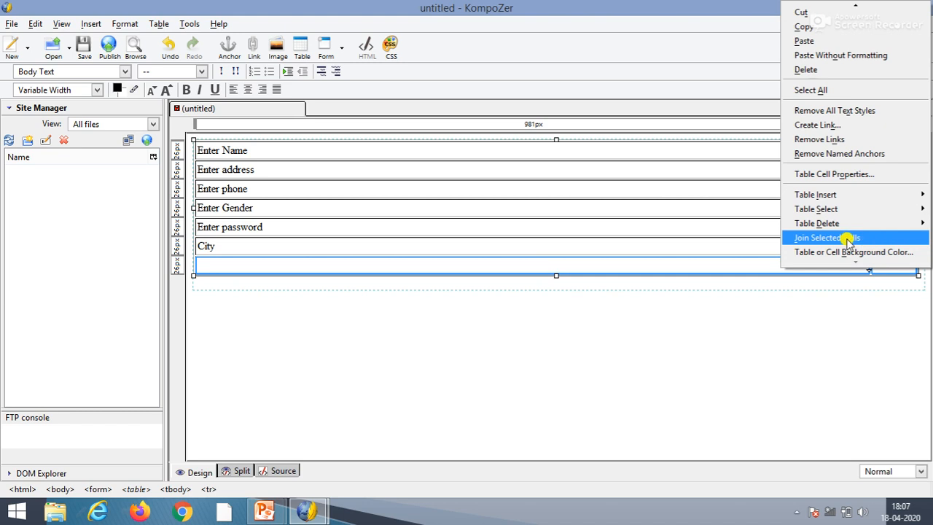
left_click(850, 239)
left_click(714, 270)
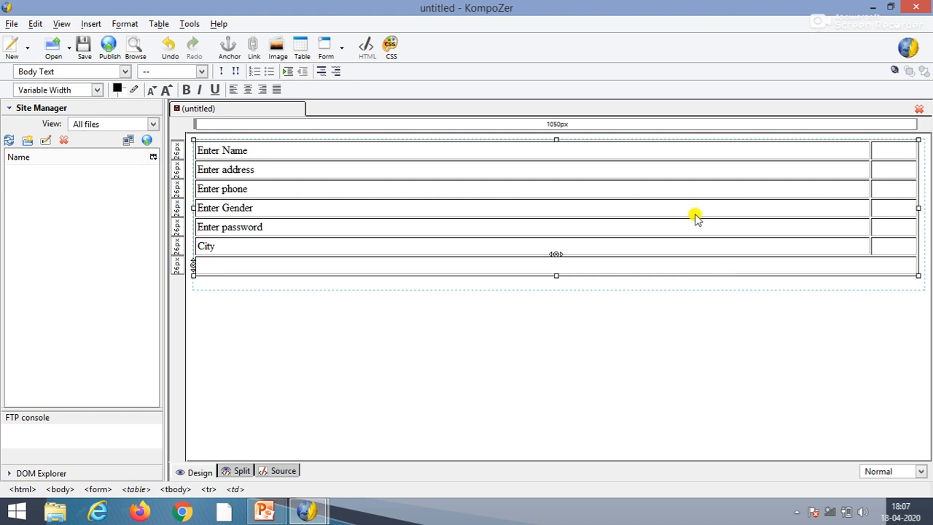
- Insert a Text form field named a in the cell beside Enter Name
left_click(882, 150)
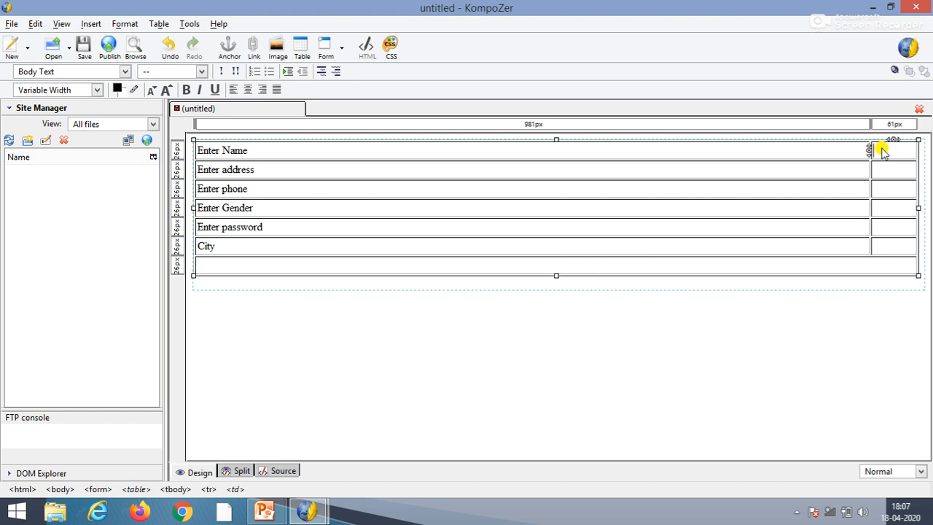
left_click(343, 57)
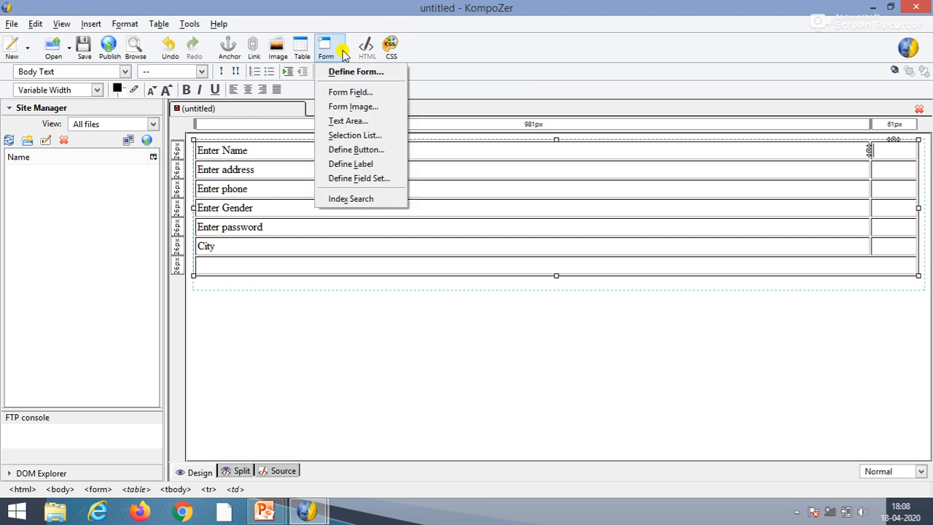
left_click(339, 94)
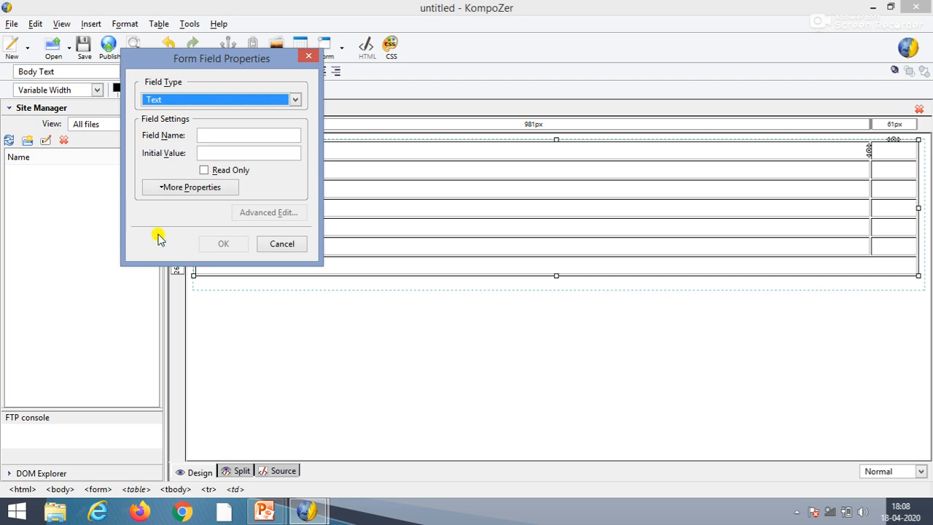
left_click(228, 105)
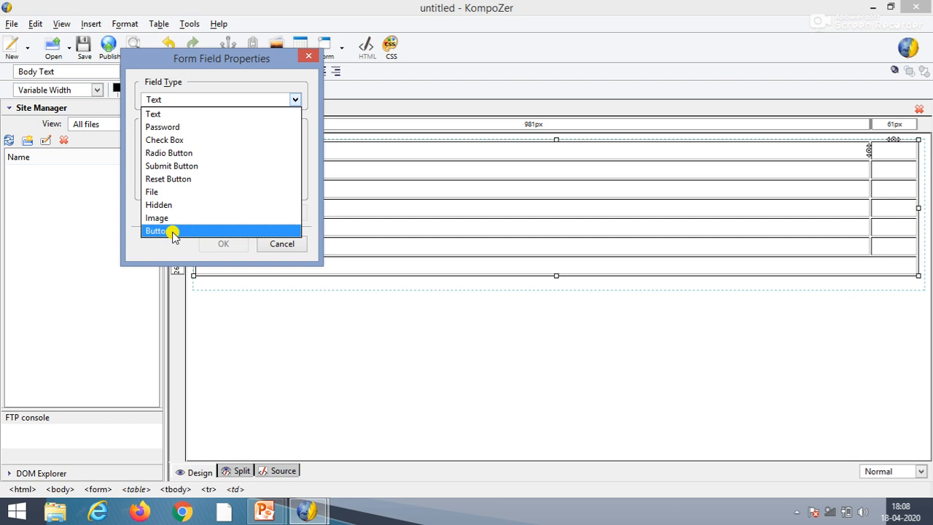
left_click(180, 114)
left_click(209, 136)
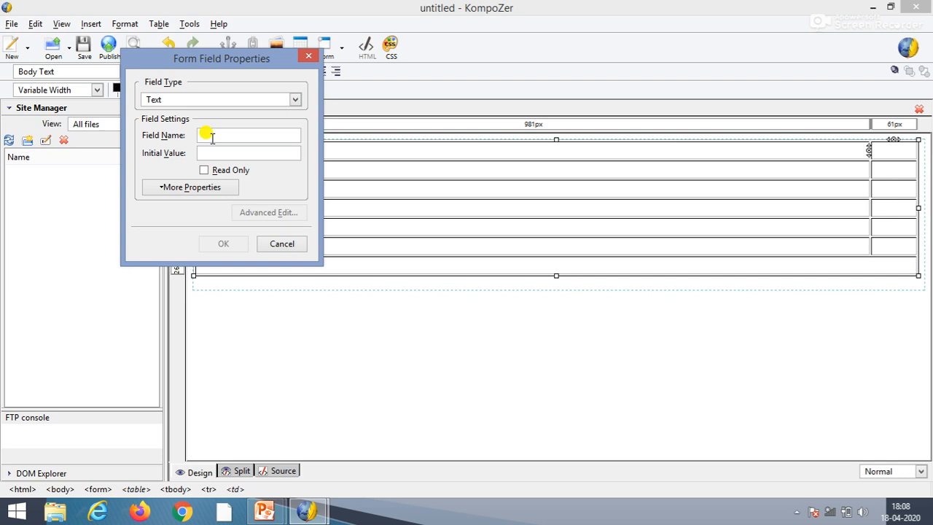
type("a")
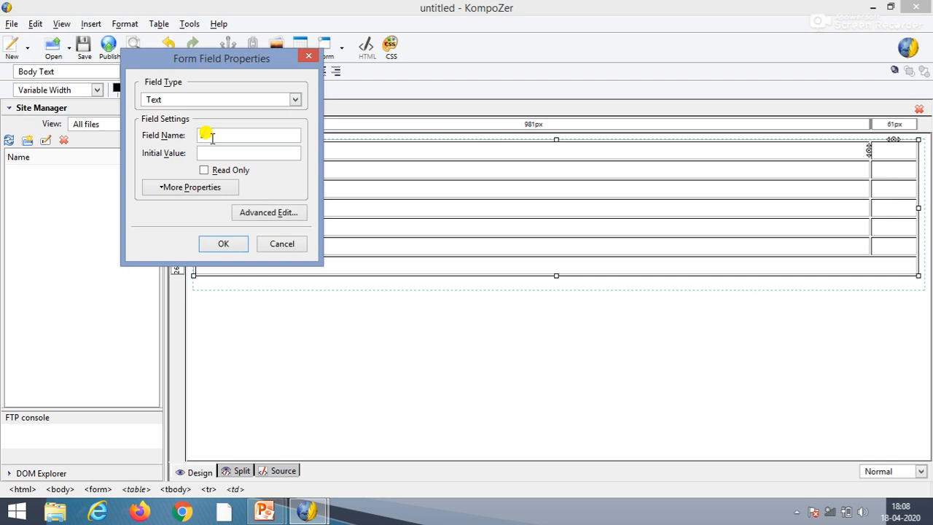
left_click(223, 244)
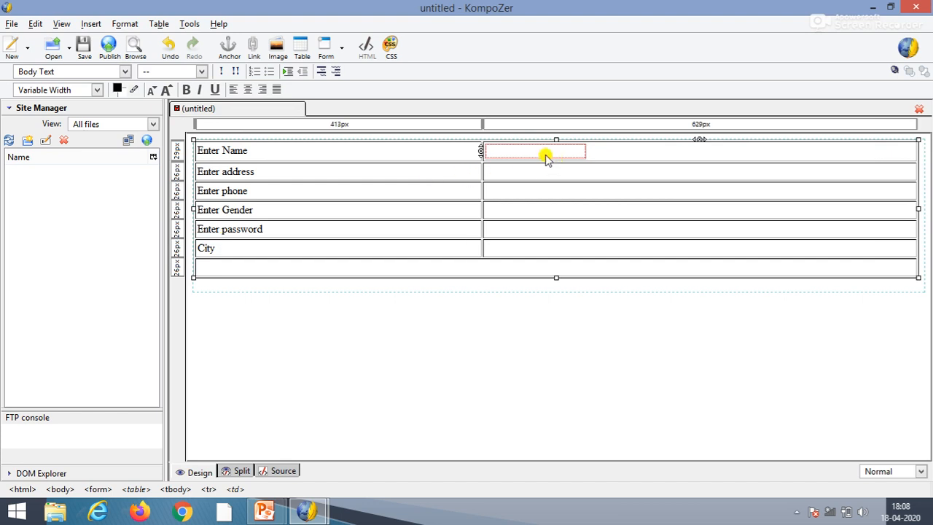
- Insert a text area named address with 20 columns in the cell beside Enter address
left_click(507, 174)
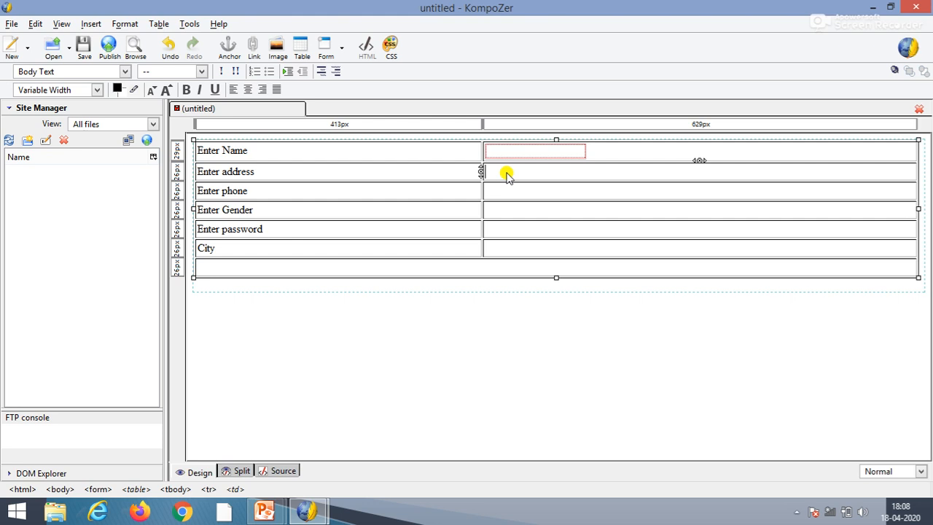
left_click(342, 56)
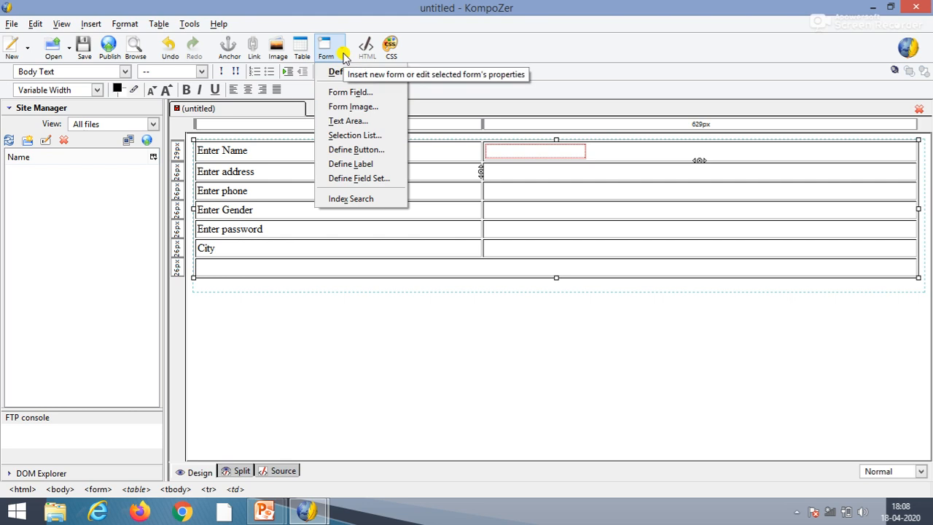
left_click(365, 121)
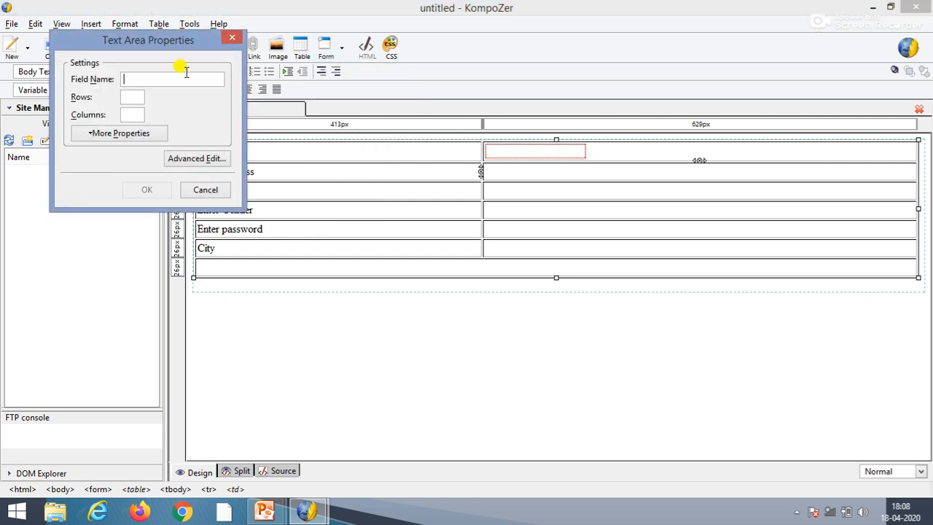
type("address")
left_click(134, 98)
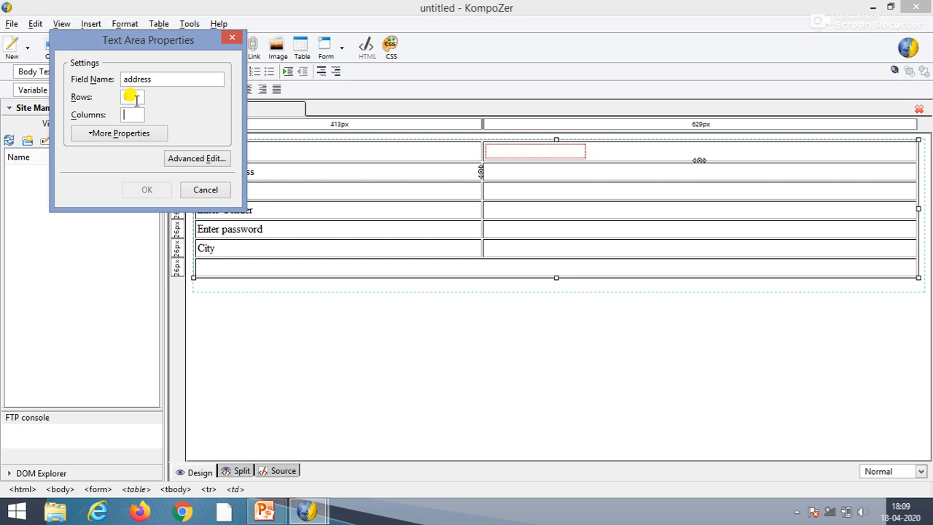
type("20")
key("Return")
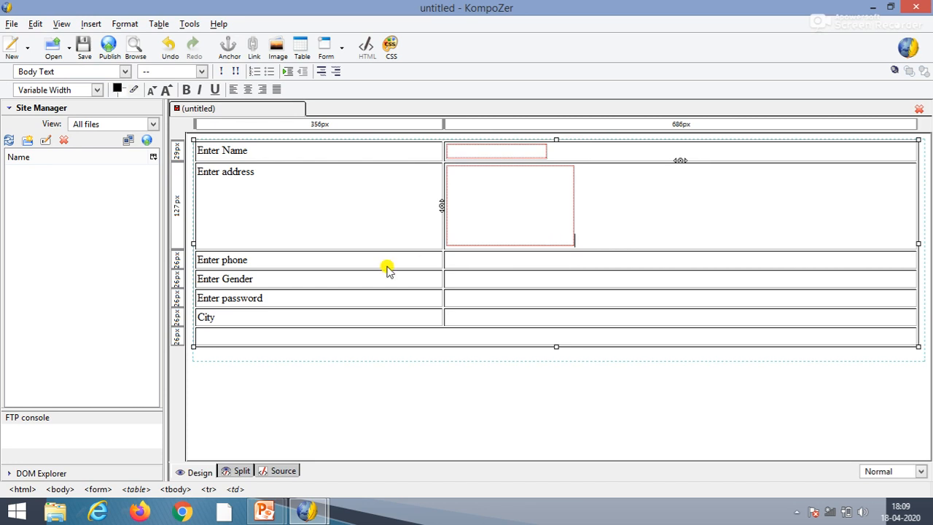
- Insert a Text form field named b in the cell beside Enter phone
left_click(467, 269)
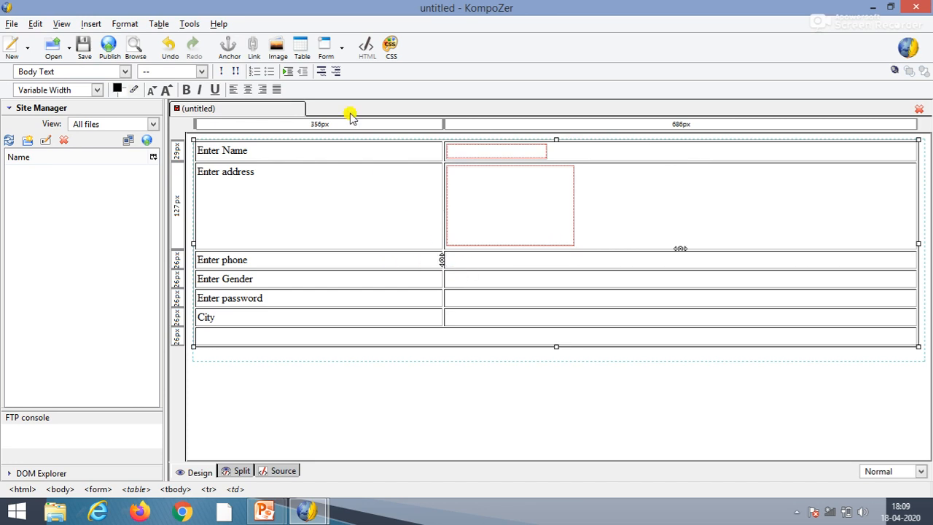
left_click(343, 51)
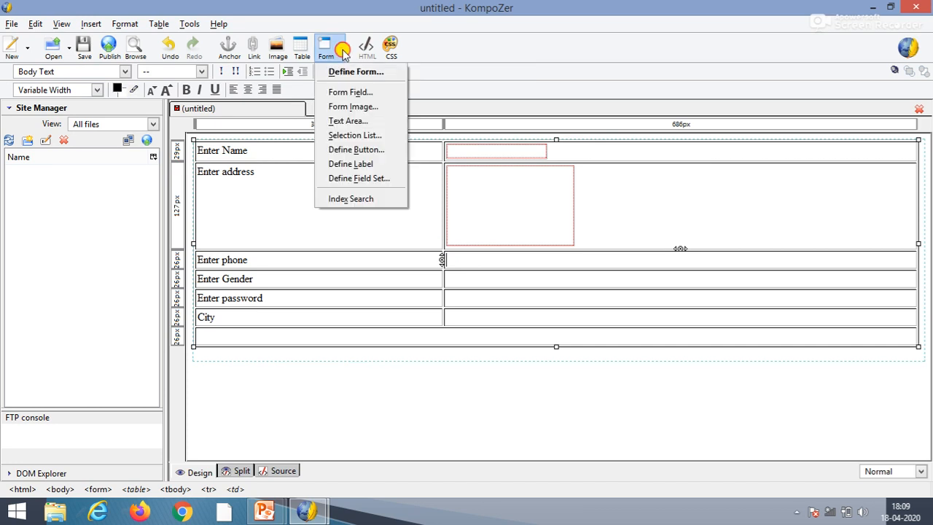
left_click(350, 92)
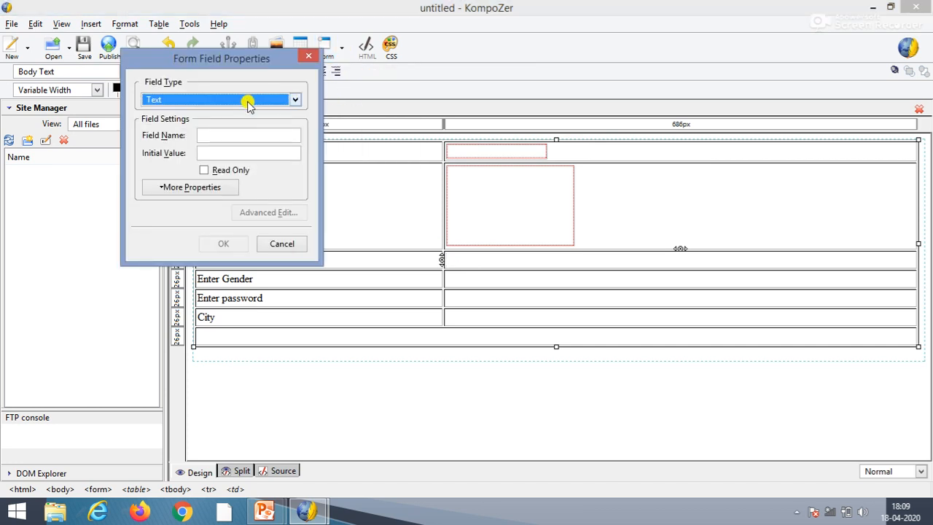
left_click(228, 136)
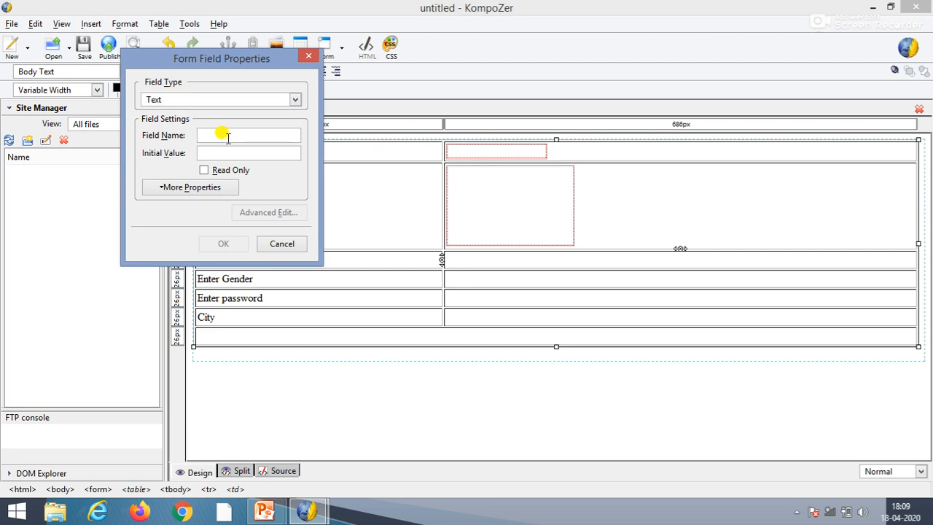
type("b")
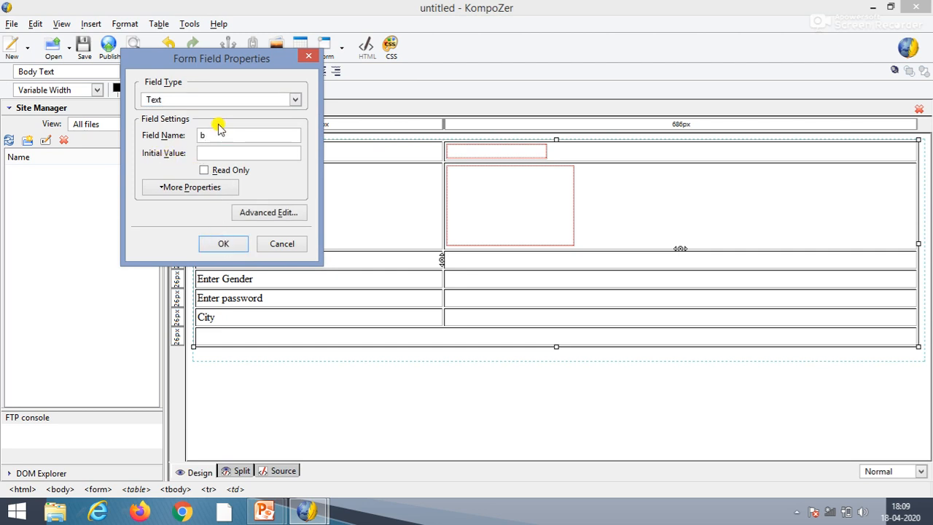
left_click(224, 246)
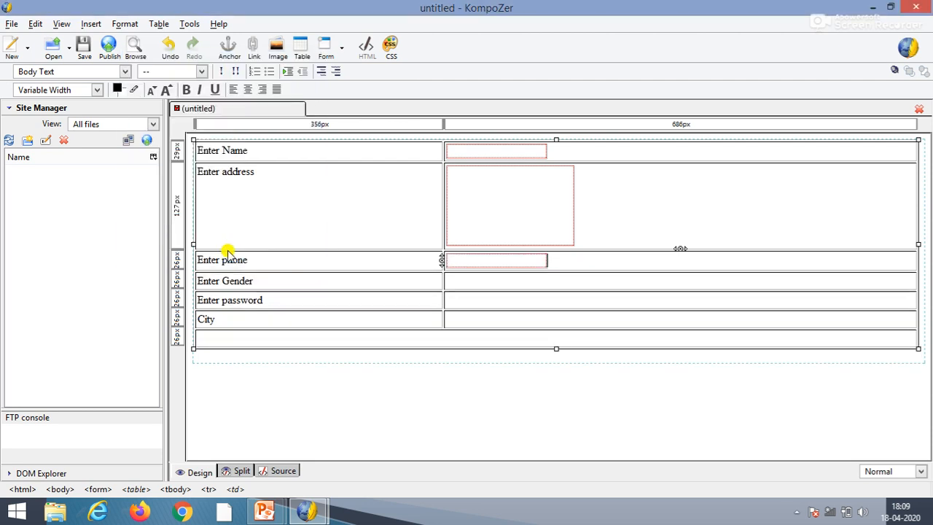
- Insert a radio button in group g with value male beside Enter Gender and label it Male
left_click(470, 289)
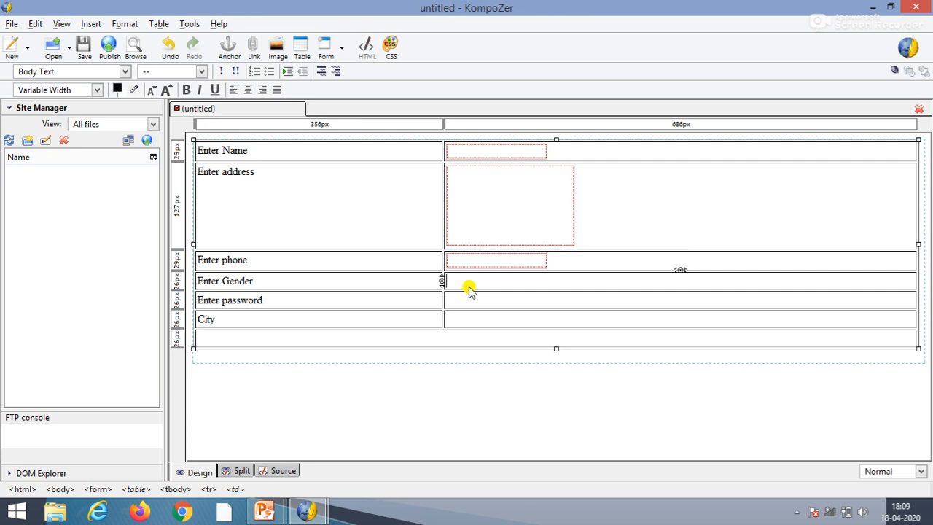
left_click(344, 55)
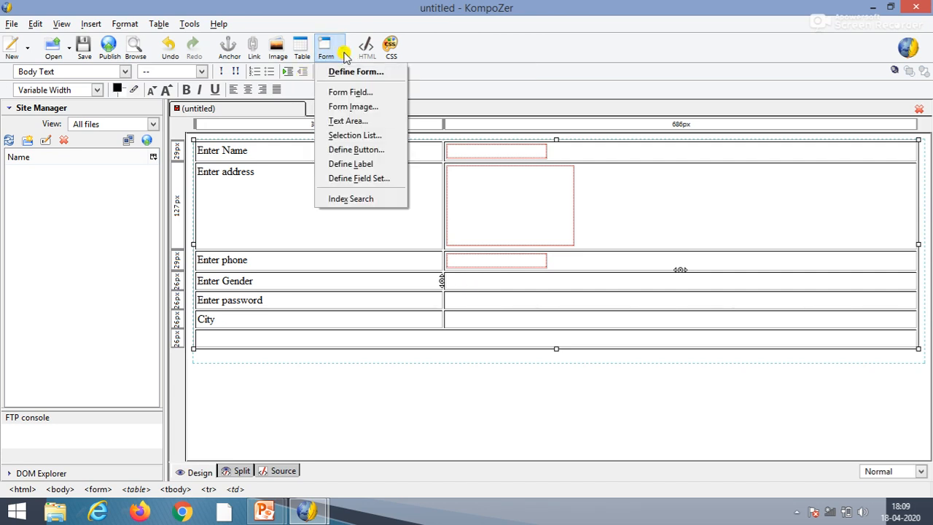
left_click(344, 91)
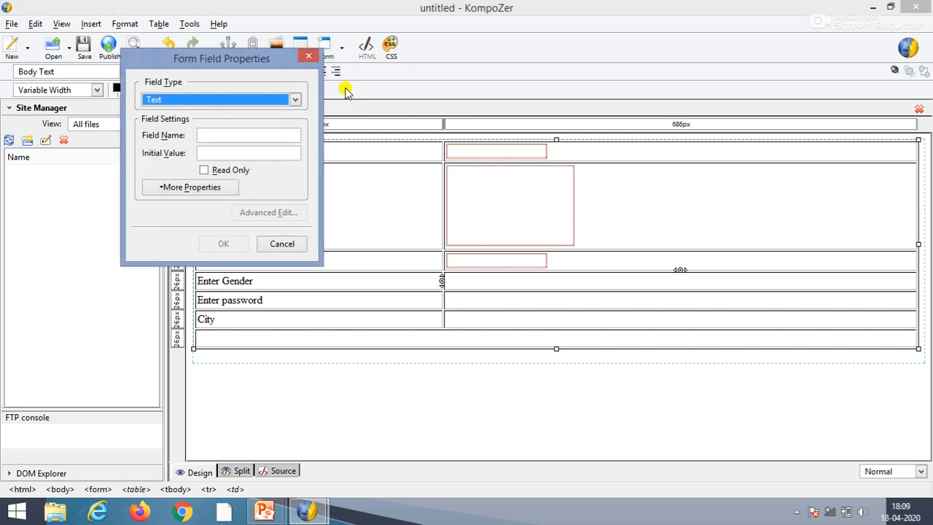
left_click(289, 100)
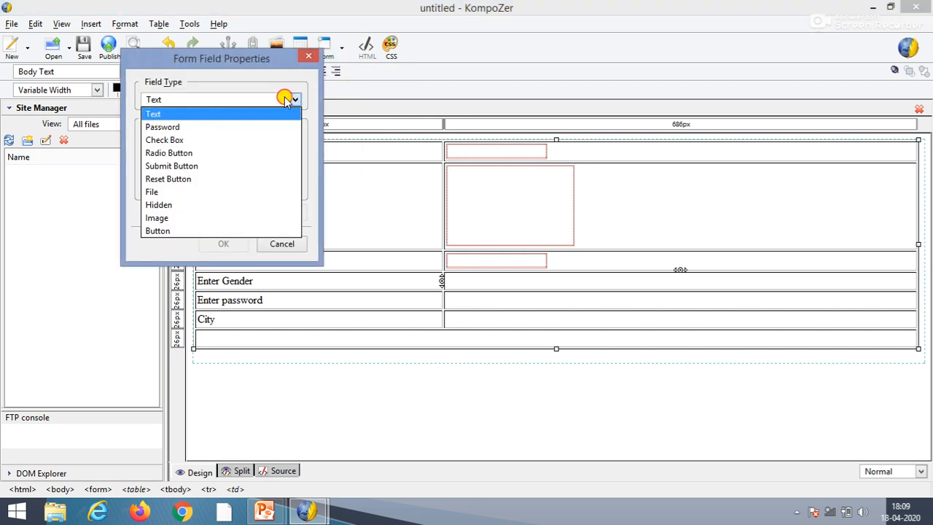
left_click(249, 153)
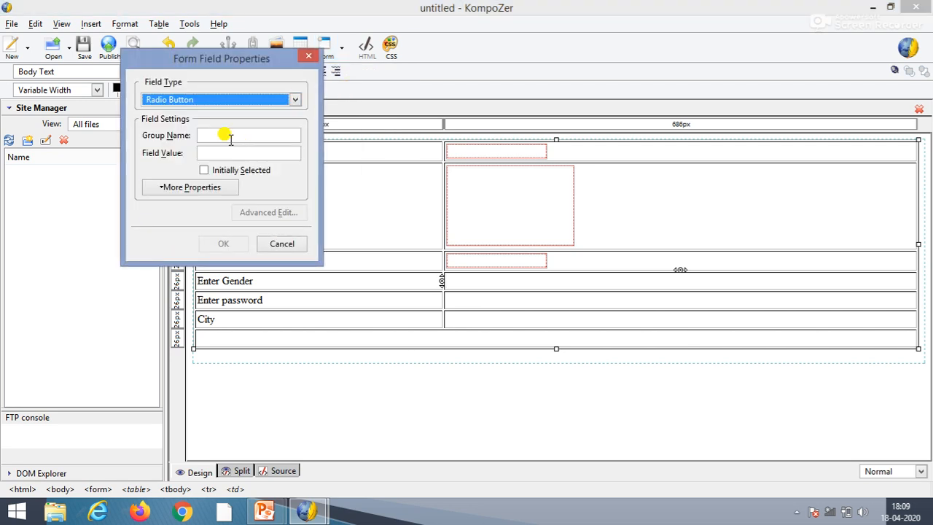
left_click(226, 136)
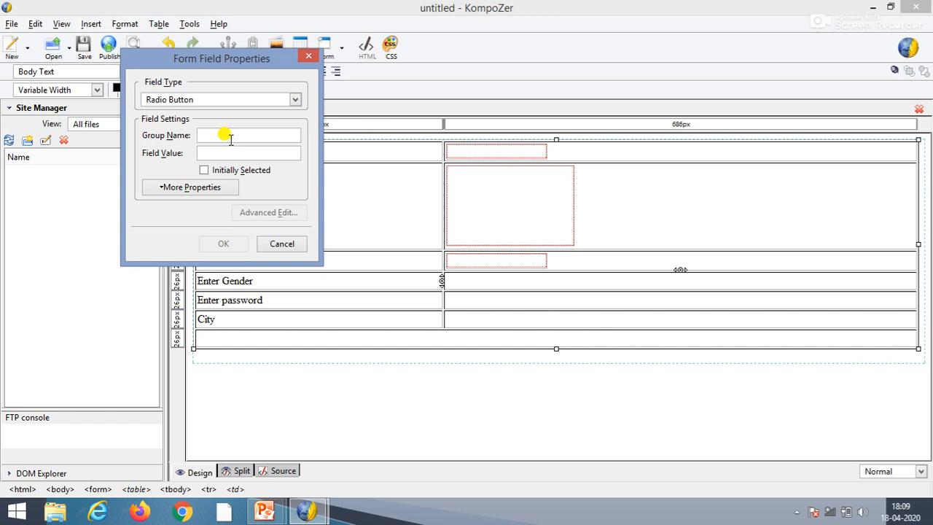
type("g")
type("male")
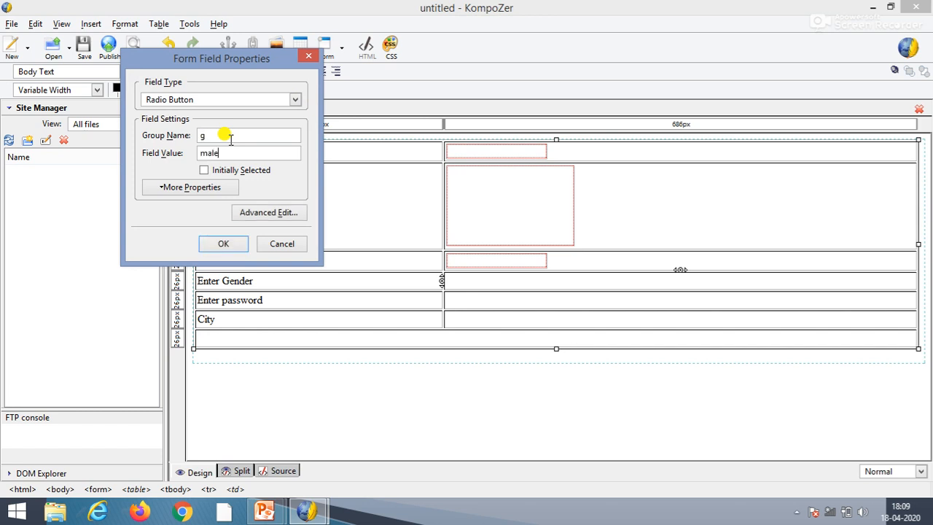
left_click(225, 247)
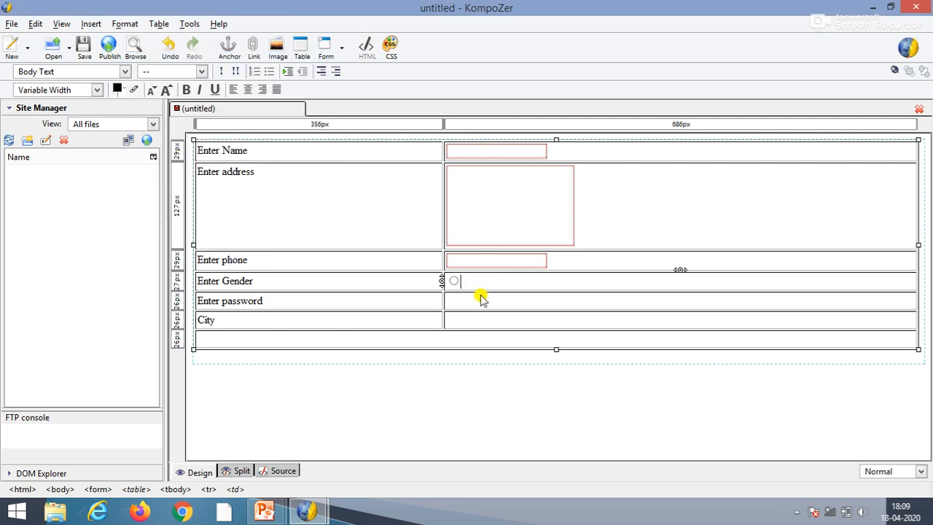
type("Male")
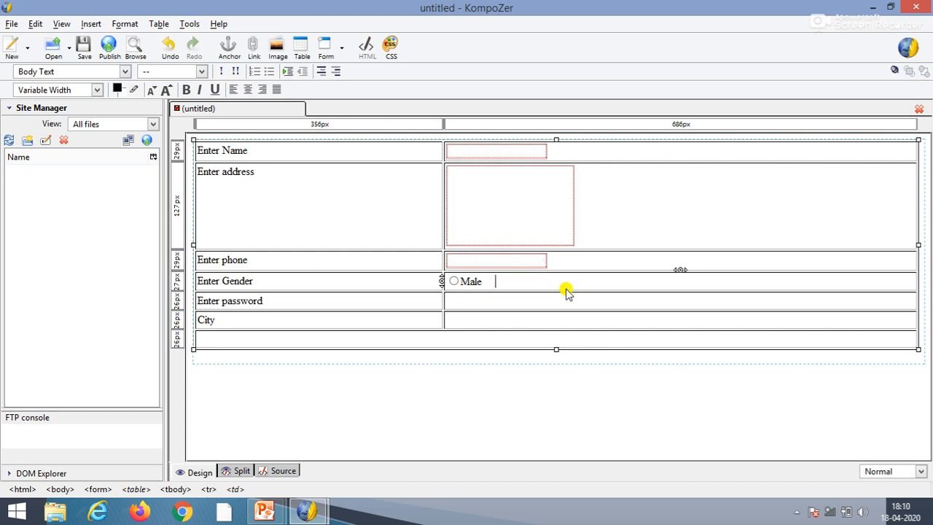
- Insert a second radio button in group g after Male, give it a field value, and label it Female
left_click(341, 52)
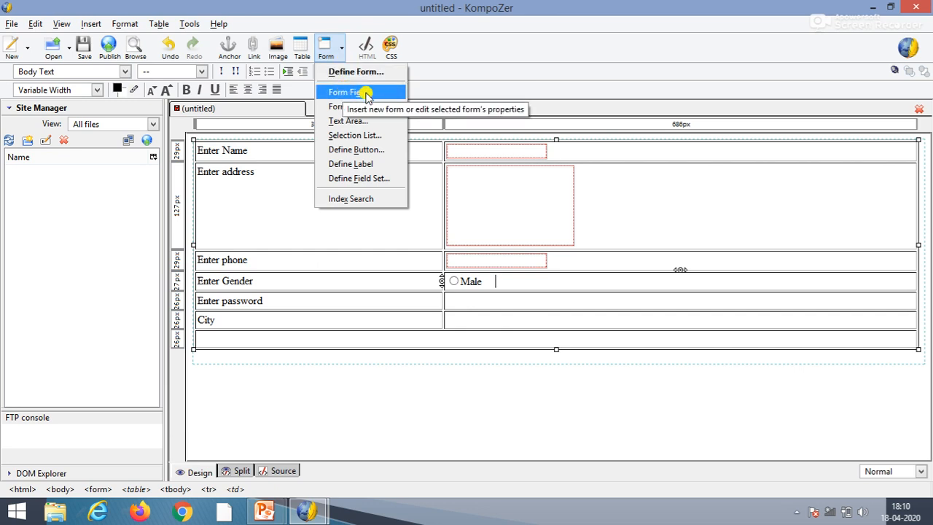
left_click(348, 92)
left_click(290, 106)
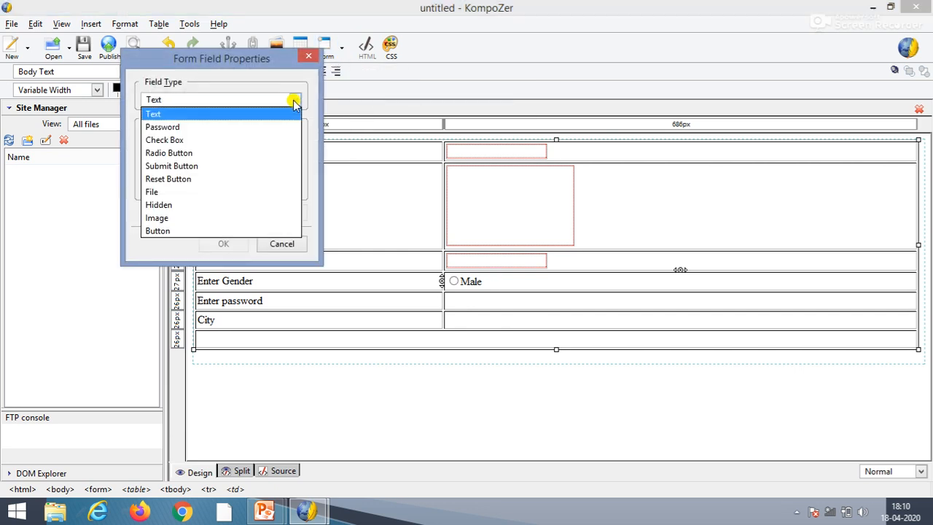
left_click(243, 156)
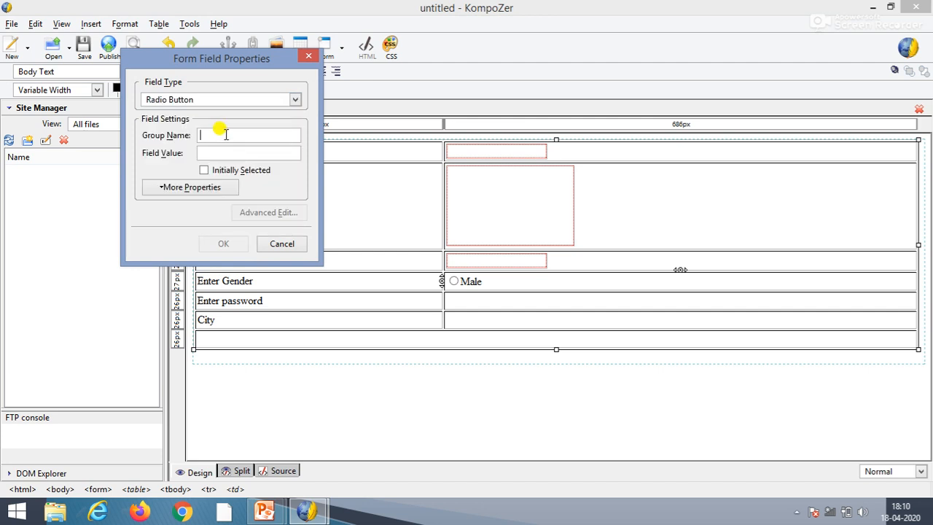
type("g")
type("Fa")
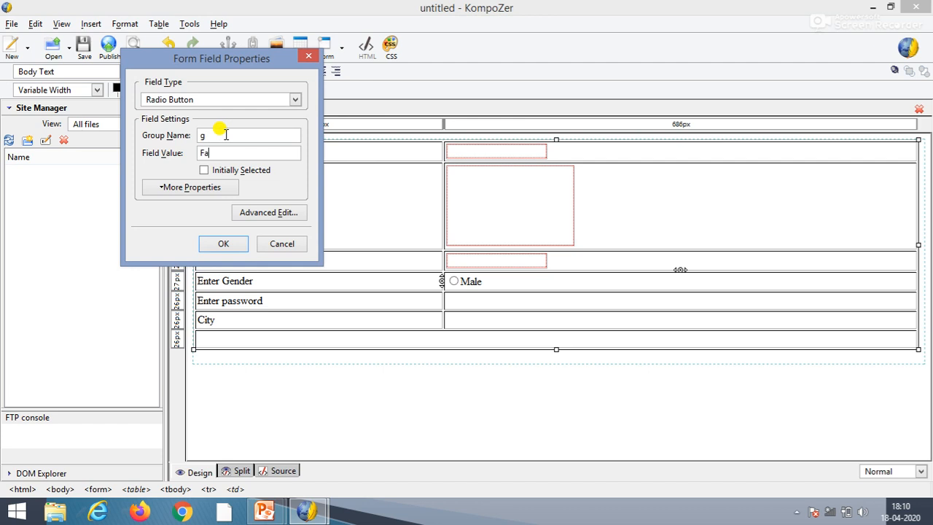
type("emal")
left_click(222, 245)
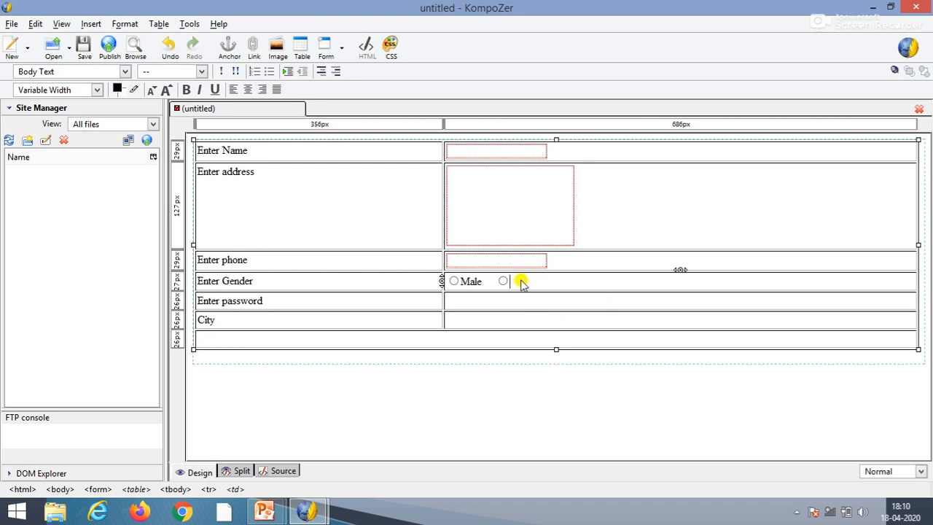
type("Female")
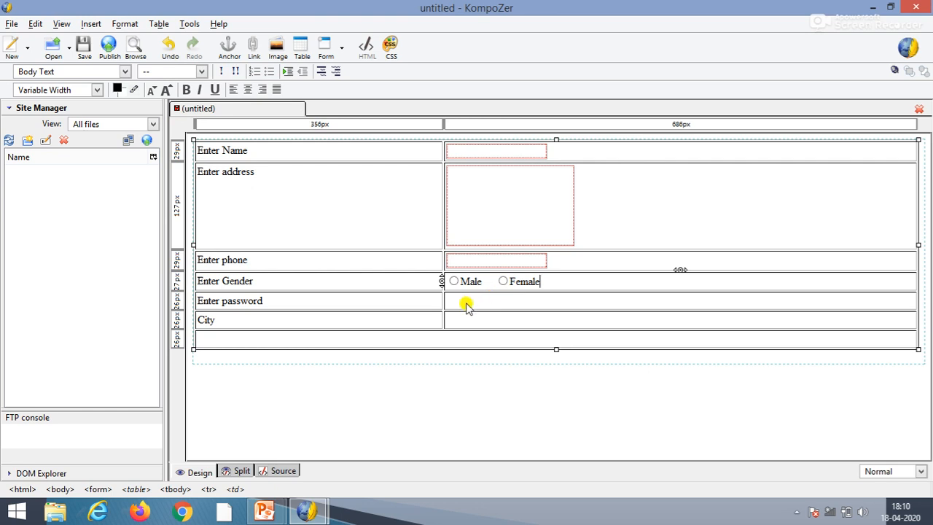
- Insert a Password form field named p in the cell beside Enter password
left_click(467, 306)
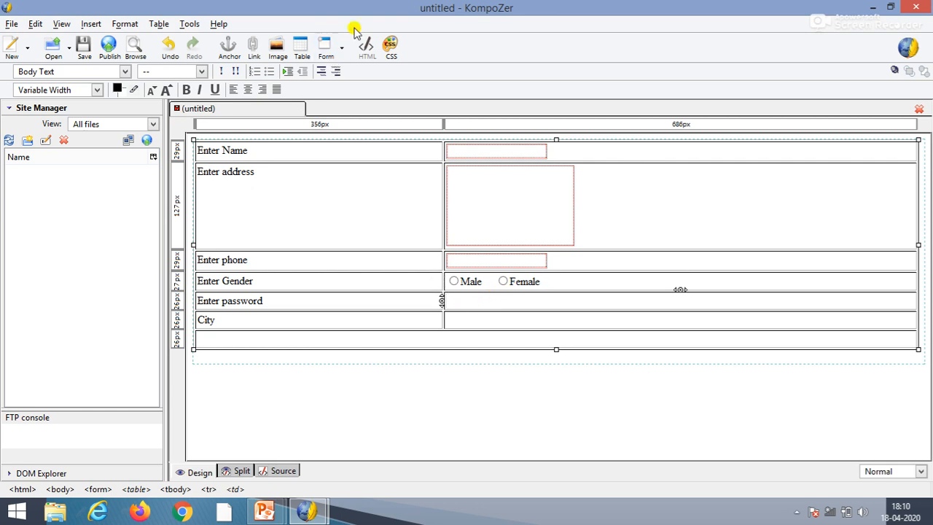
left_click(342, 53)
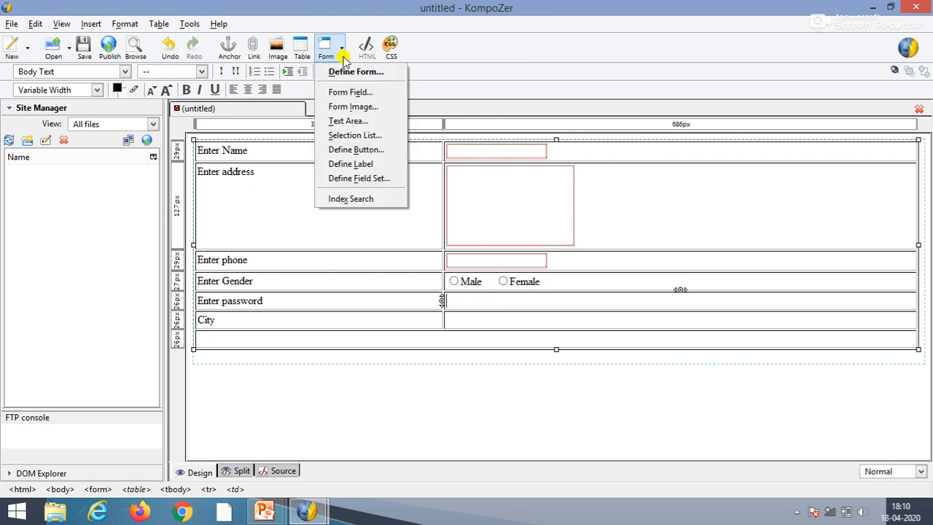
left_click(345, 93)
left_click(294, 99)
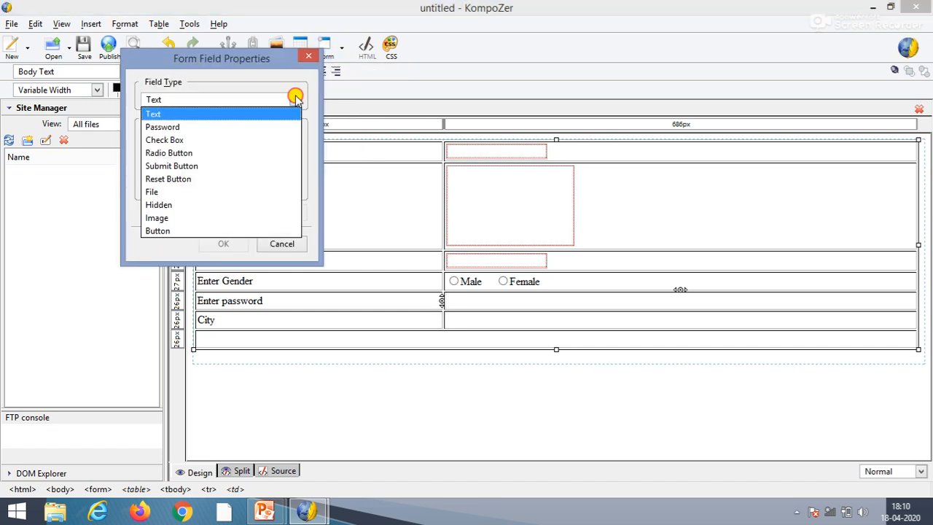
left_click(266, 127)
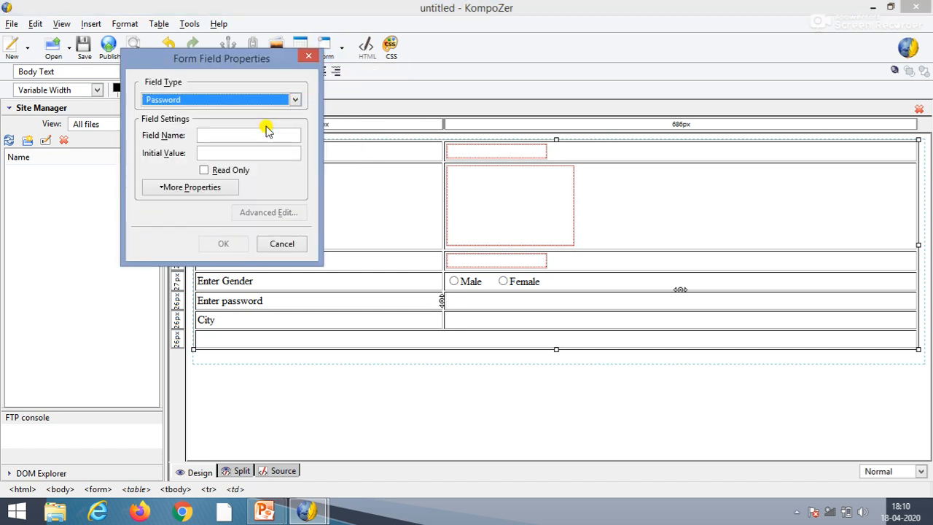
left_click(254, 135)
type("p")
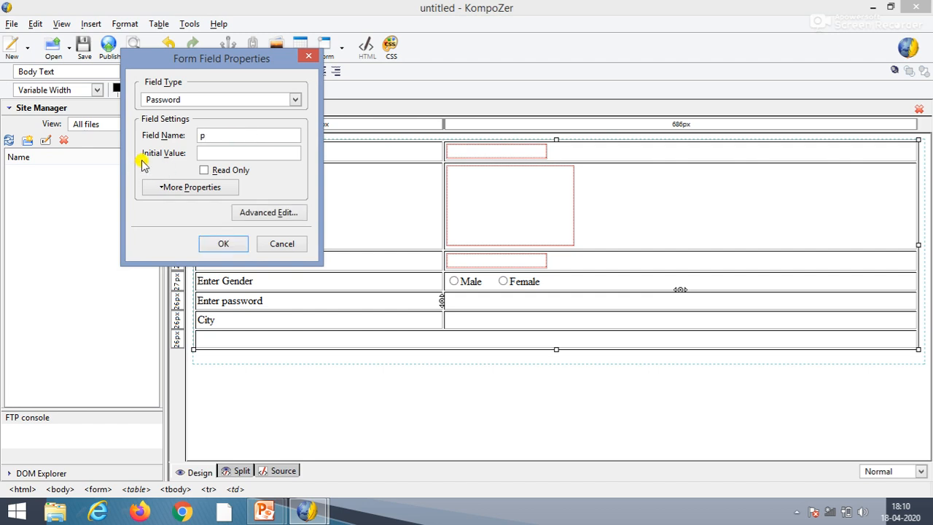
left_click(222, 245)
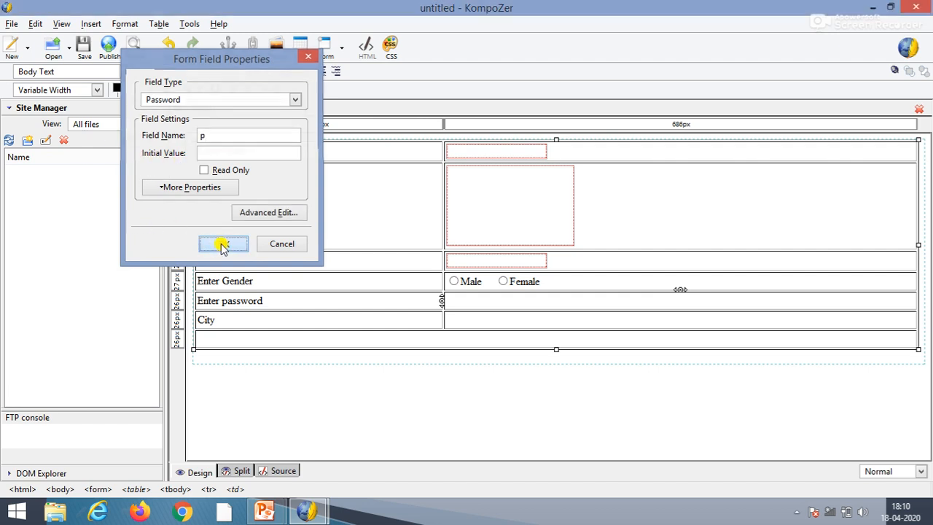
- Create a selection list named City for the cell beside the City label
left_click(462, 328)
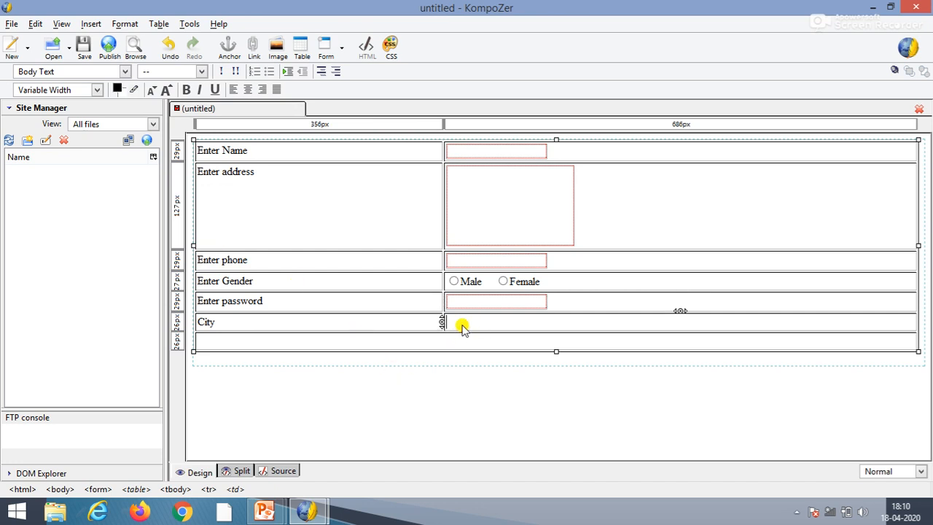
left_click(344, 55)
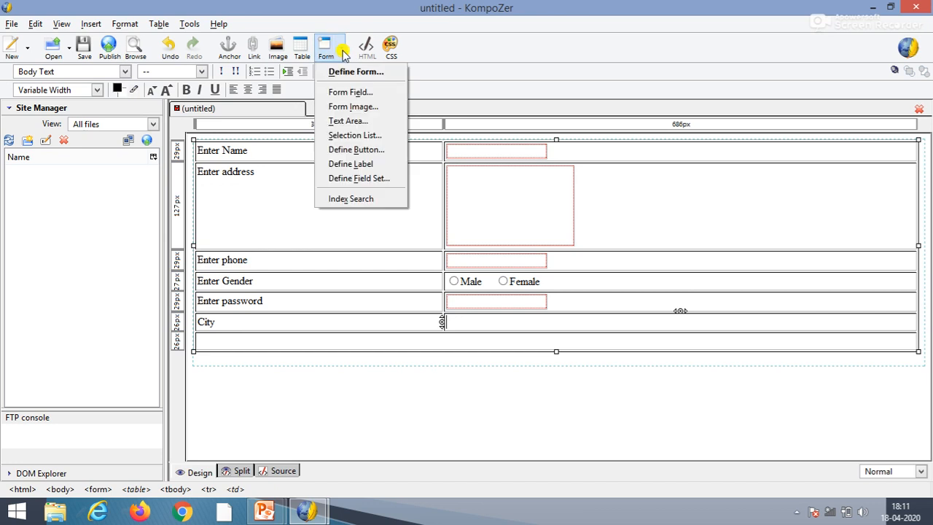
left_click(362, 135)
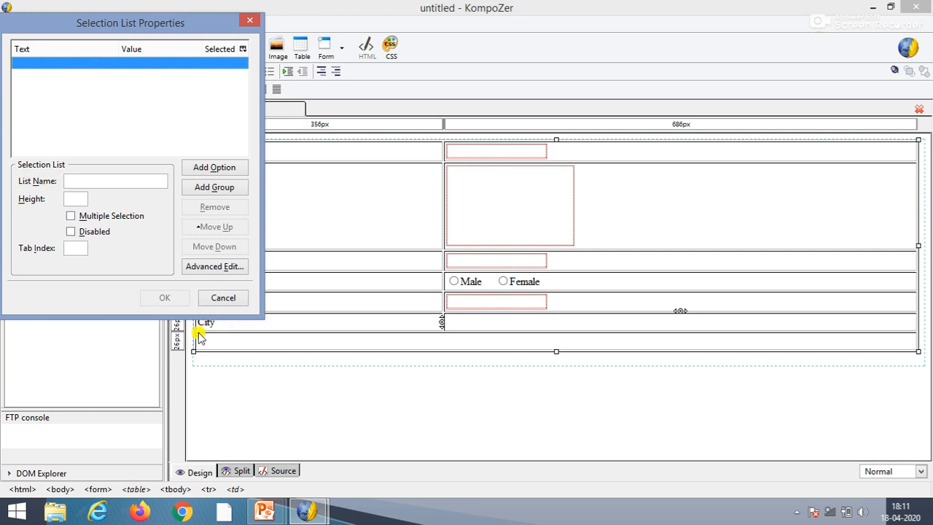
left_click(107, 179)
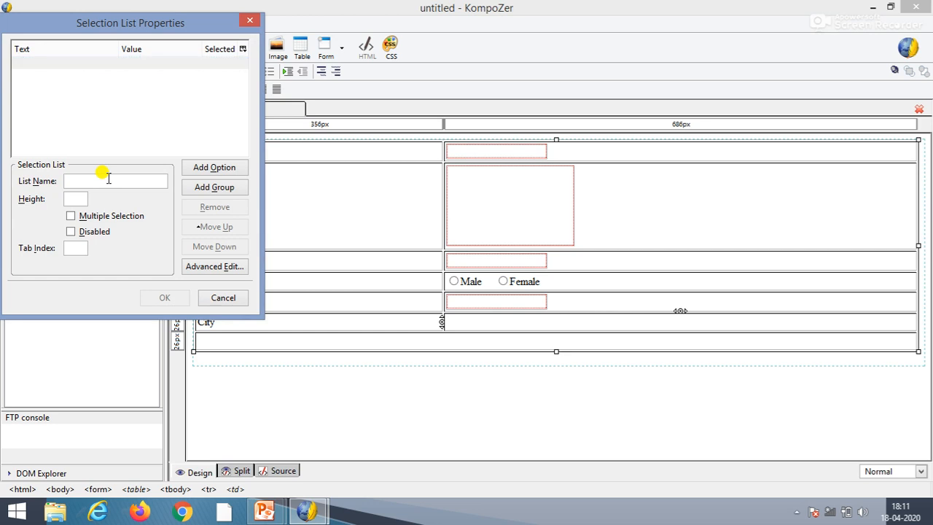
type("City")
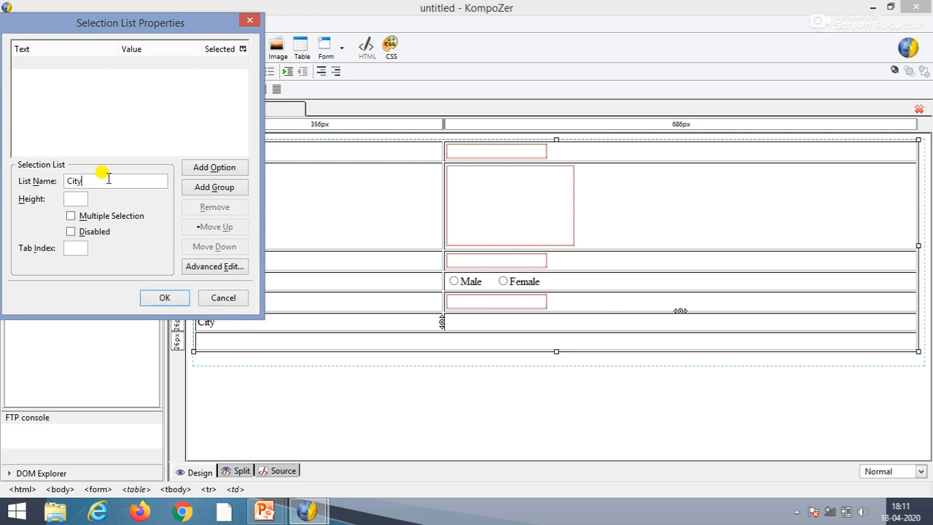
- Add the options surat, dehli, mumbai and bharuch to the City list and insert it in the table
left_click(191, 169)
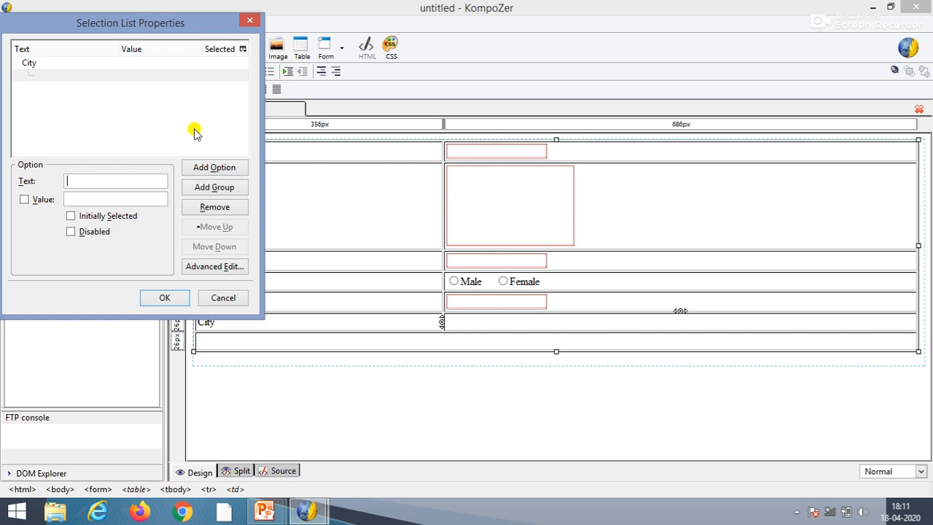
type("surat")
left_click(210, 168)
type("dehli")
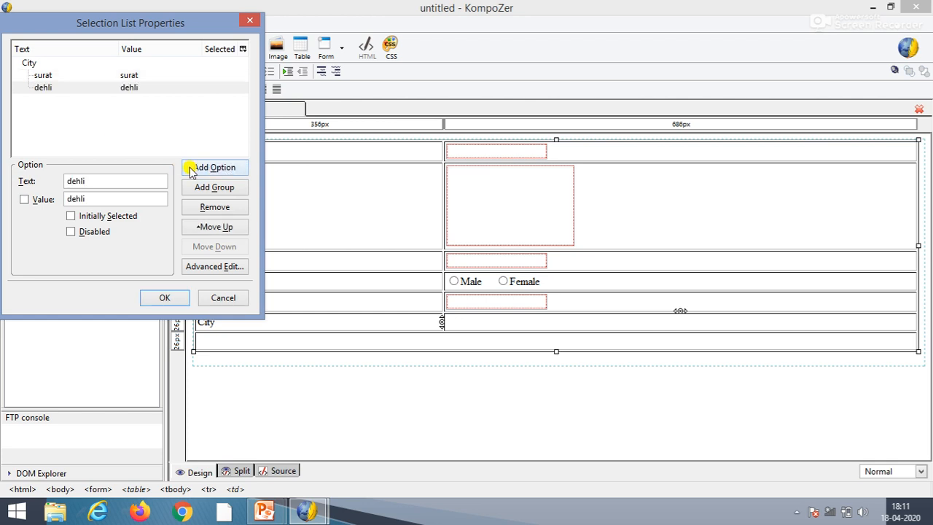
left_click(206, 169)
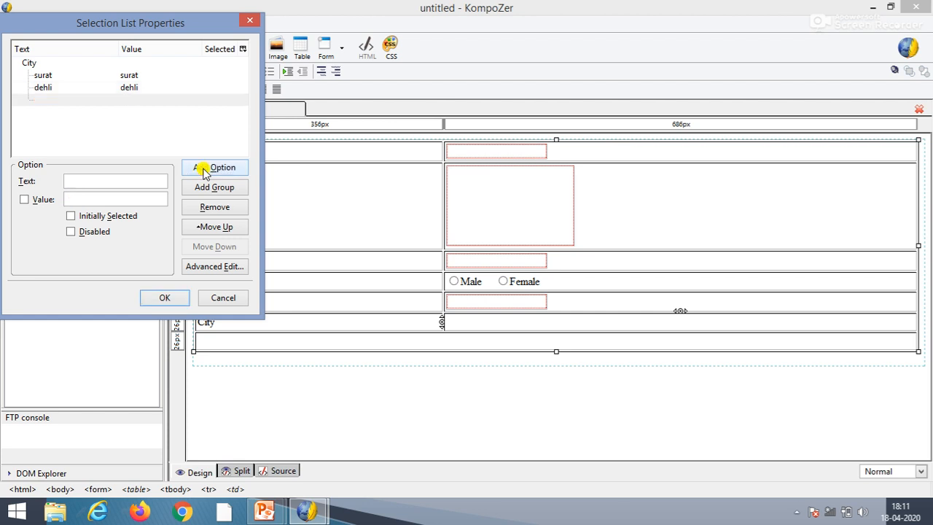
type("mumbai")
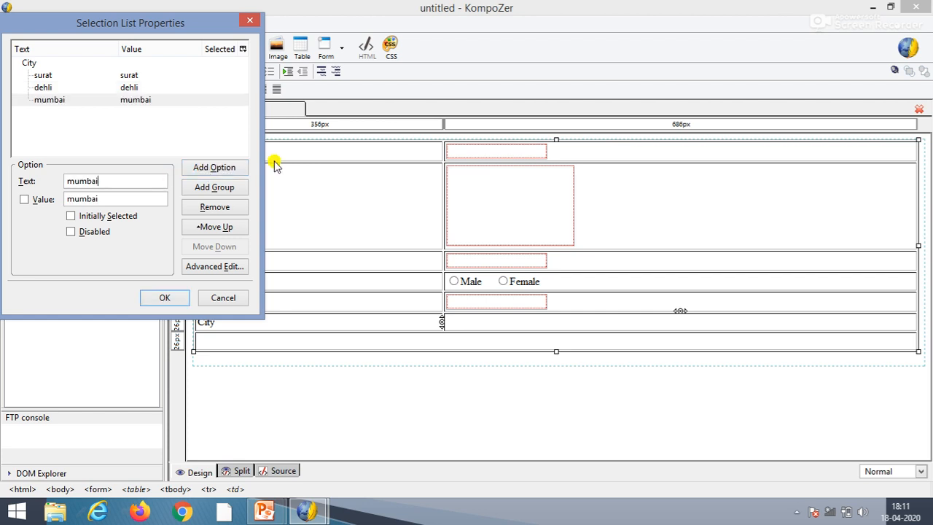
left_click(232, 170)
type("bharuch")
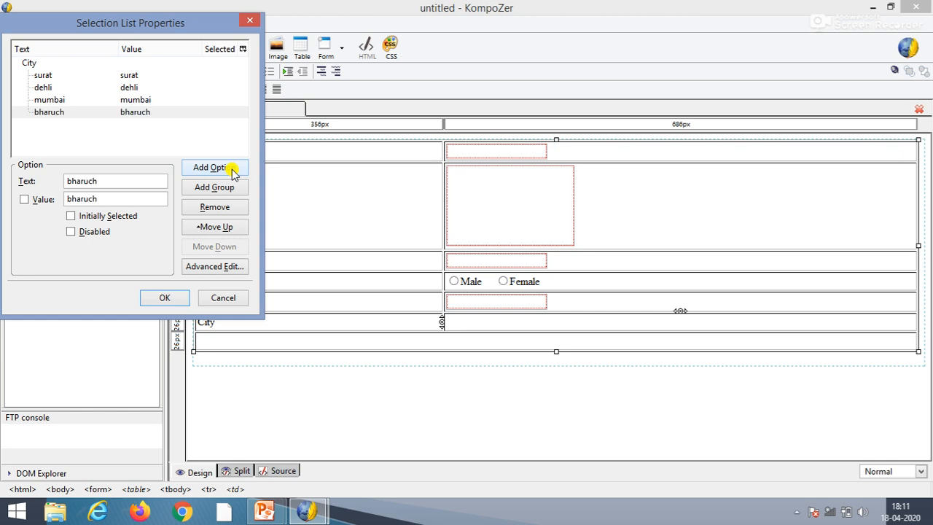
left_click(165, 304)
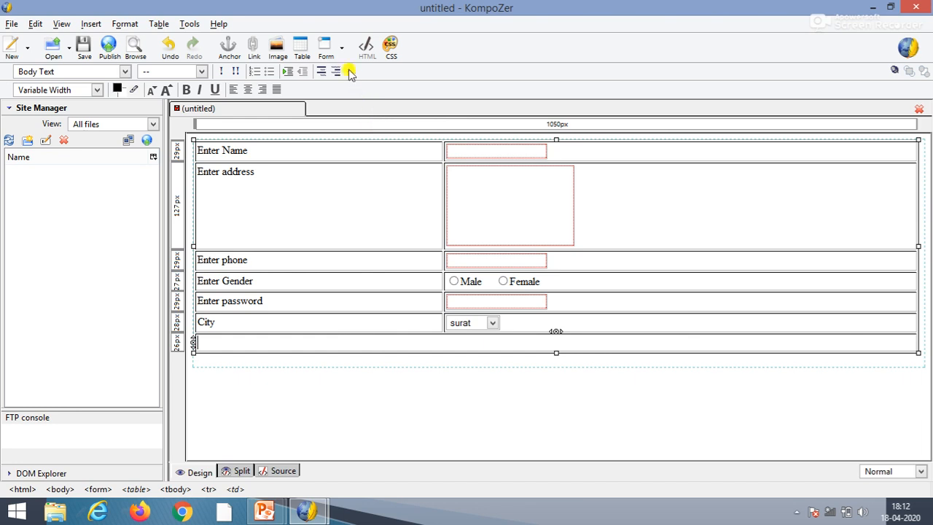
- Insert a Button form field named btn with the value Send in the table's last row
left_click(341, 49)
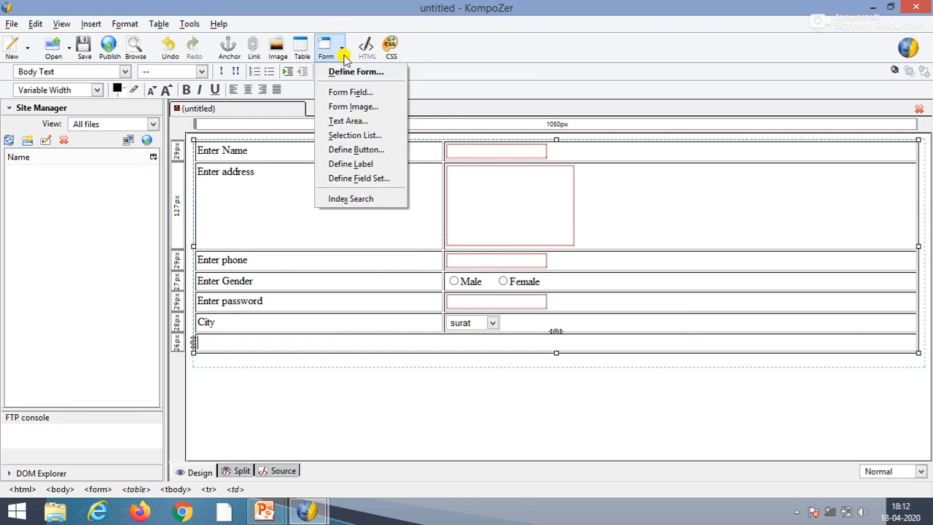
left_click(343, 93)
left_click(286, 103)
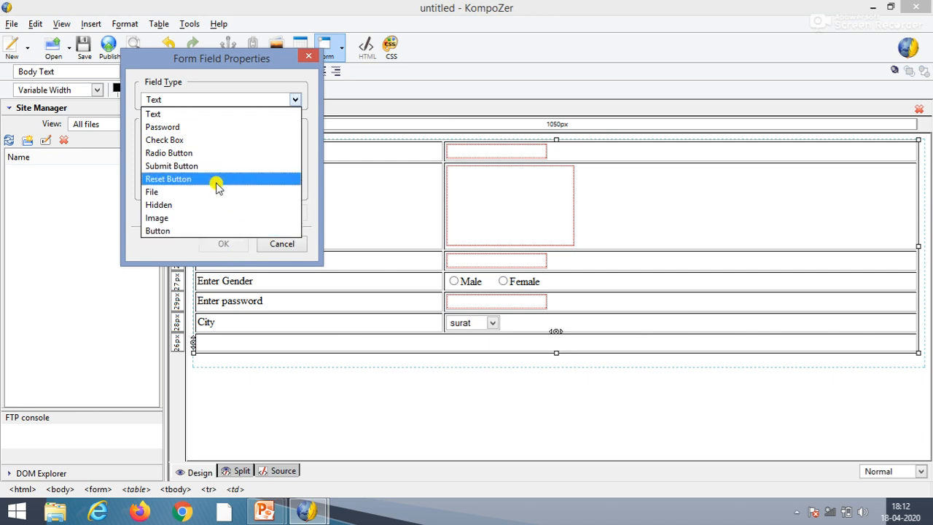
left_click(200, 231)
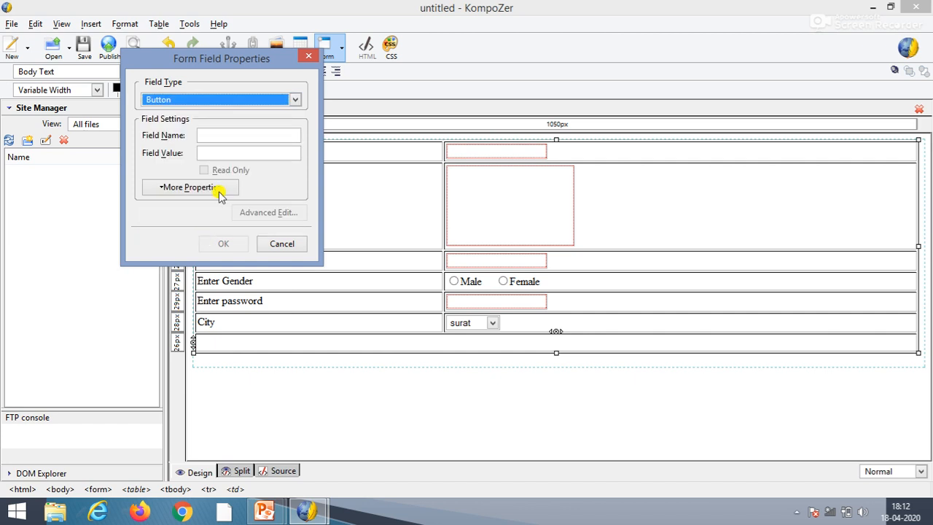
left_click(234, 138)
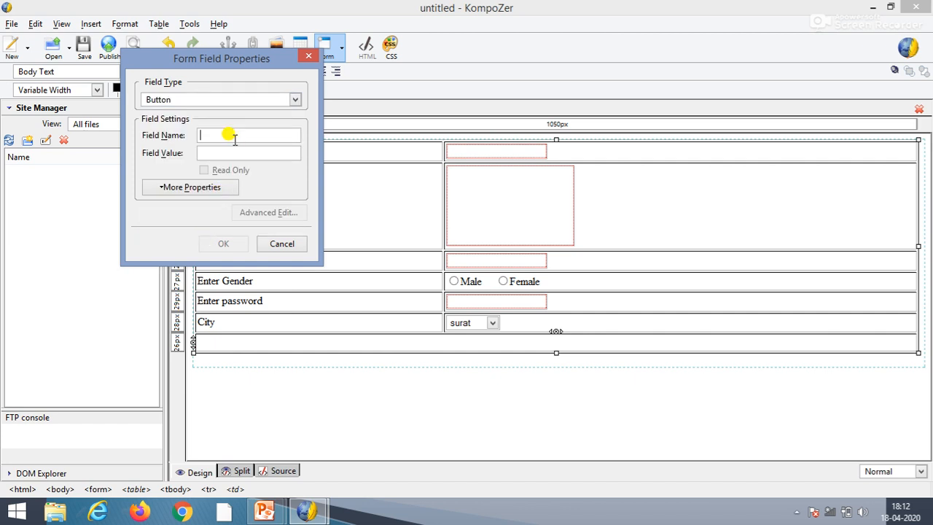
type("btn")
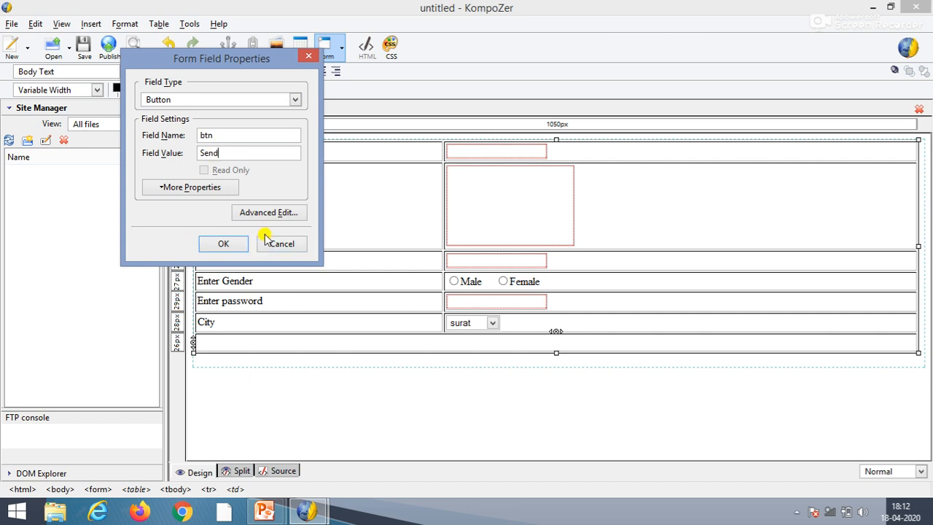
left_click(225, 247)
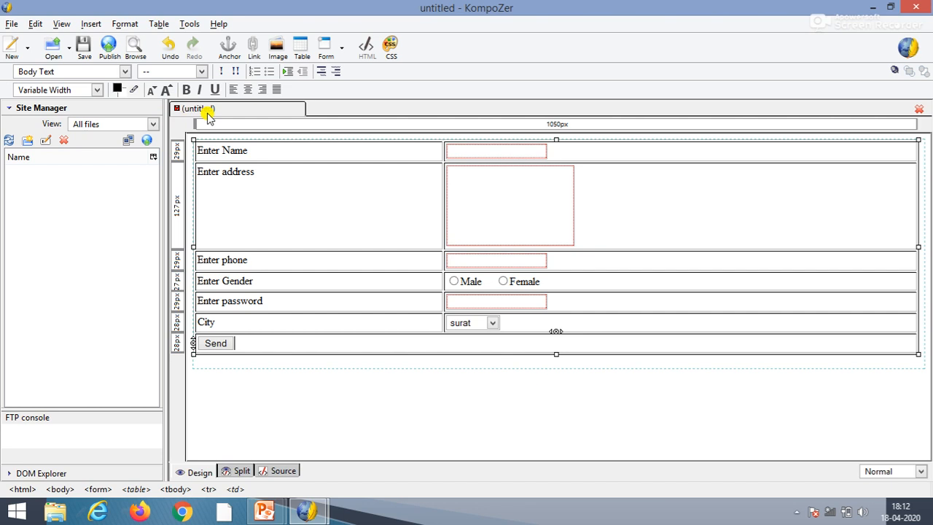
- Save the form page to the Desktop as 1.html with the page title 1
left_click(83, 50)
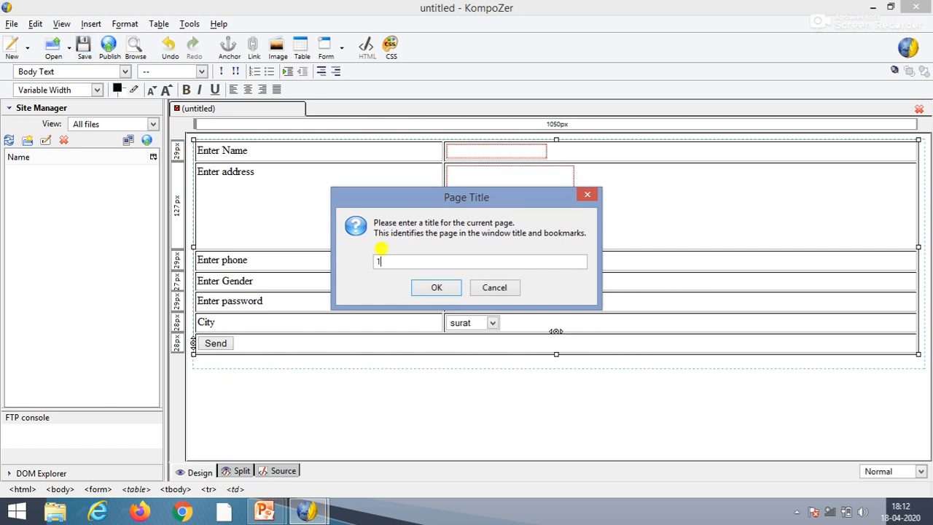
left_click(432, 289)
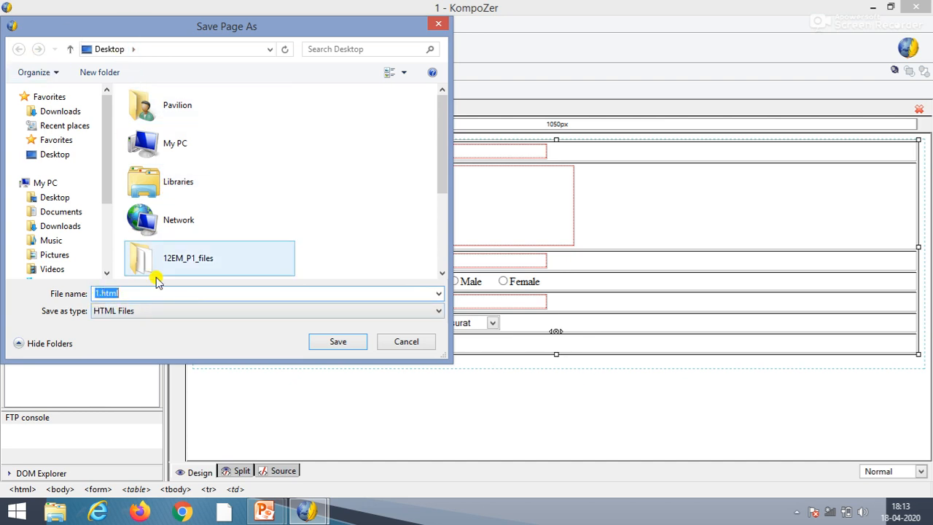
left_click(351, 345)
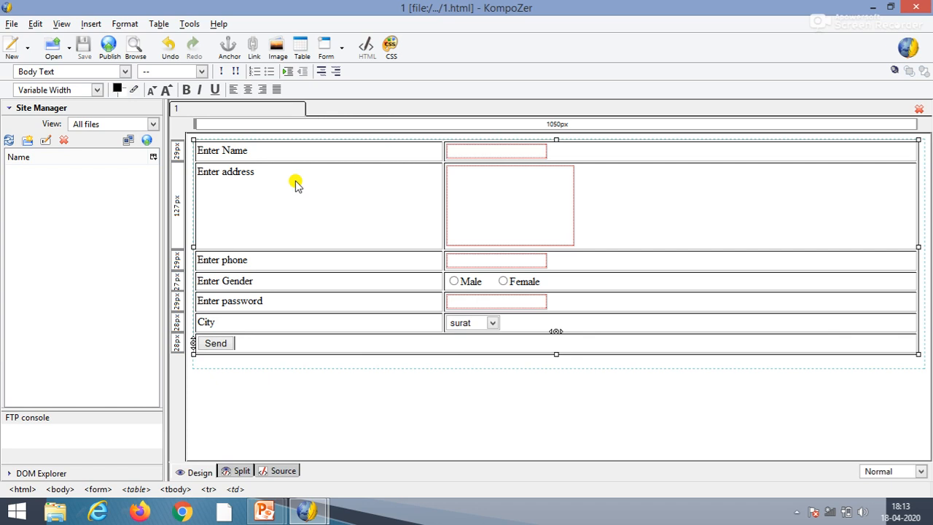
- Create a new blank page and write "Thank you for registration" on it
left_click(13, 49)
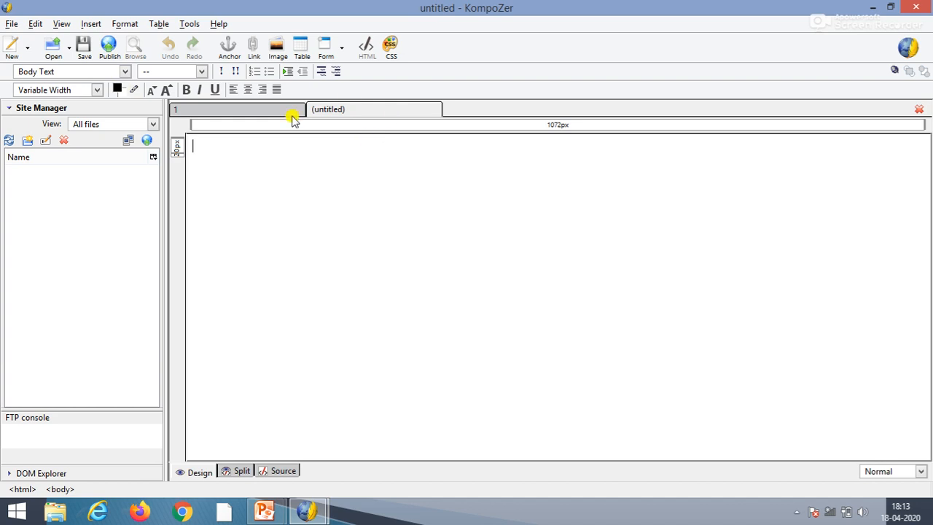
left_click(253, 109)
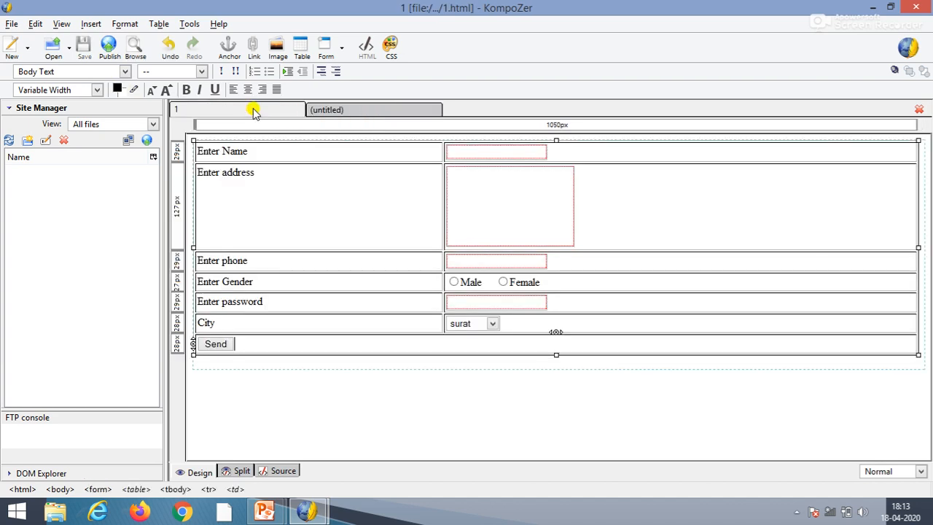
left_click(338, 111)
type("Thank you for registration")
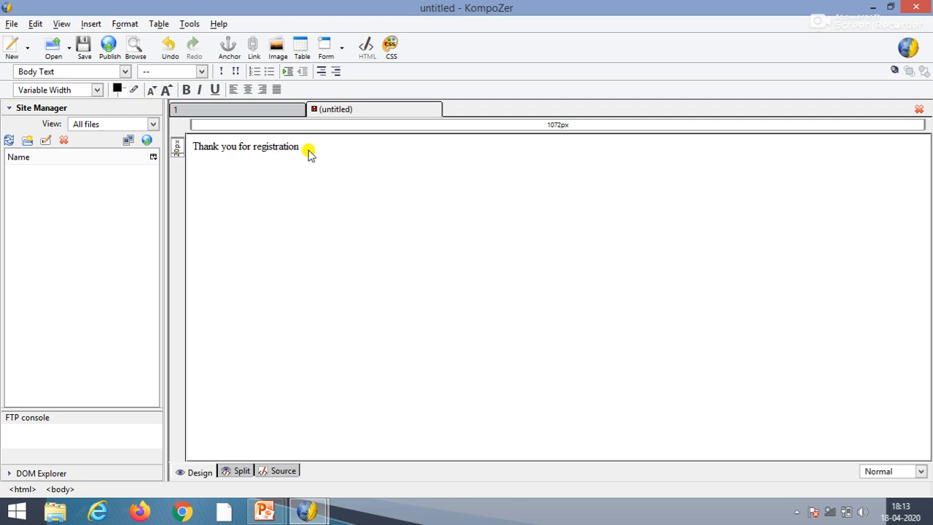
- Save the thank-you page to the Desktop as 2.html with the page title 2
left_click(88, 54)
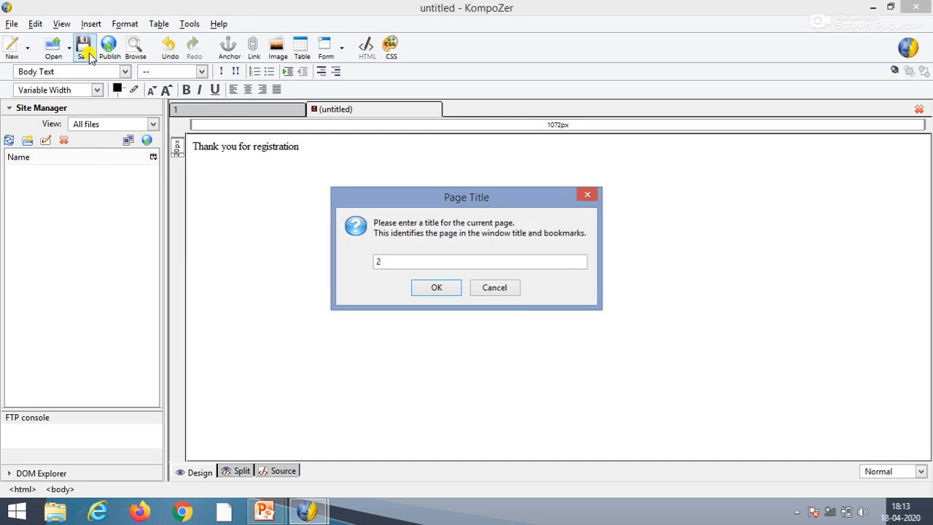
key("Return")
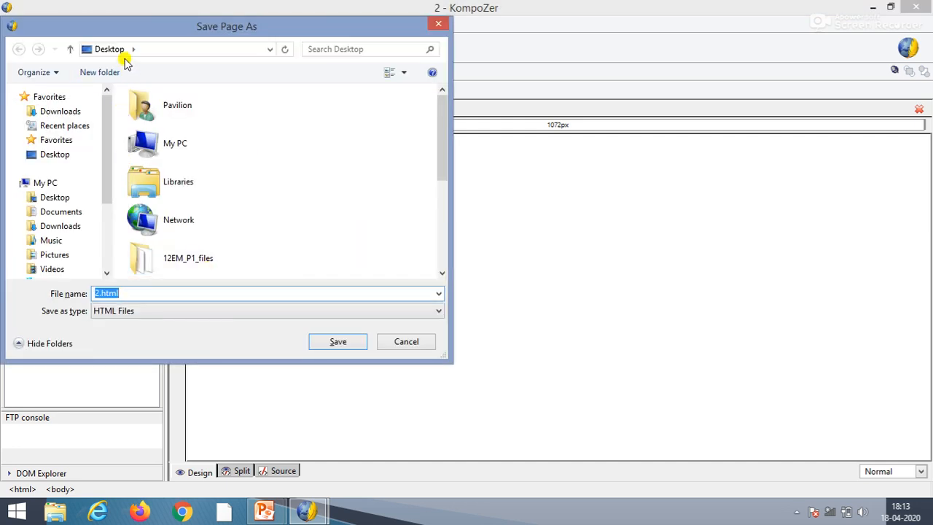
left_click(337, 342)
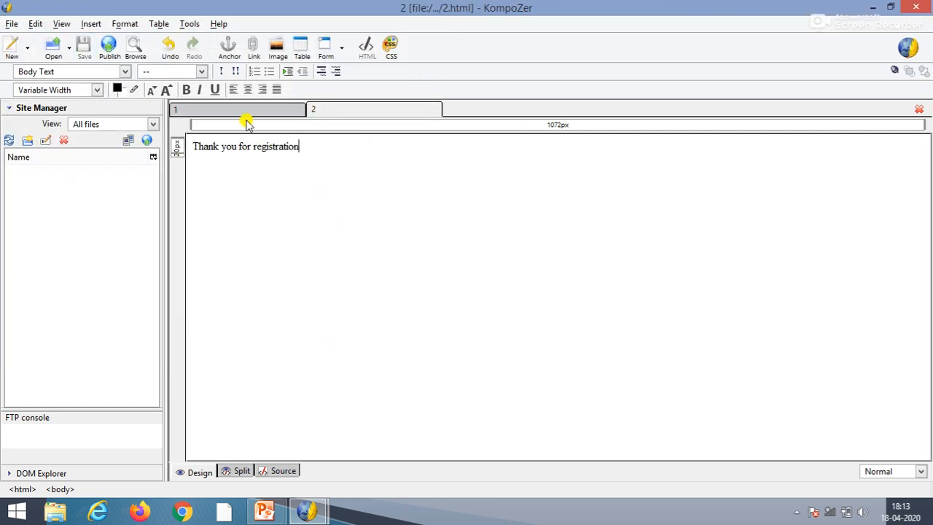
- Link the Send button on form page 1 to the file 2.html on the Desktop
left_click(277, 109)
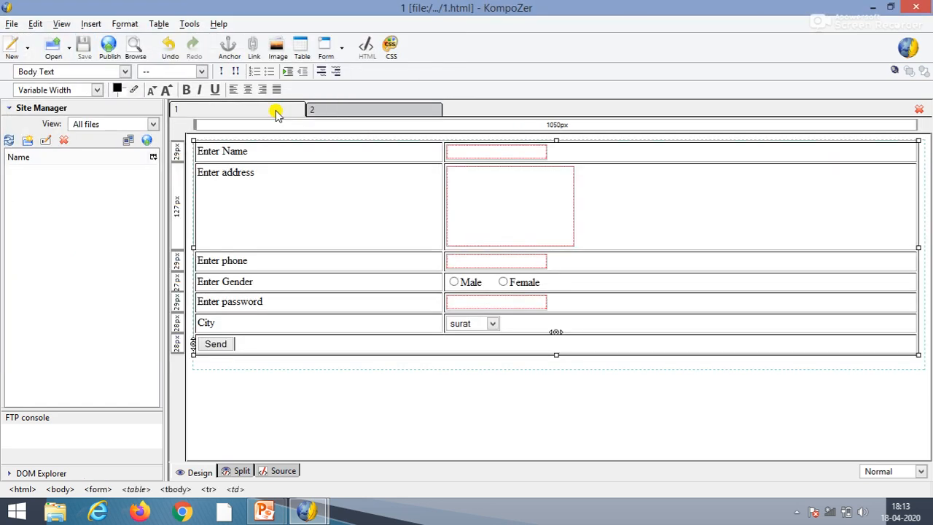
right_click(217, 346)
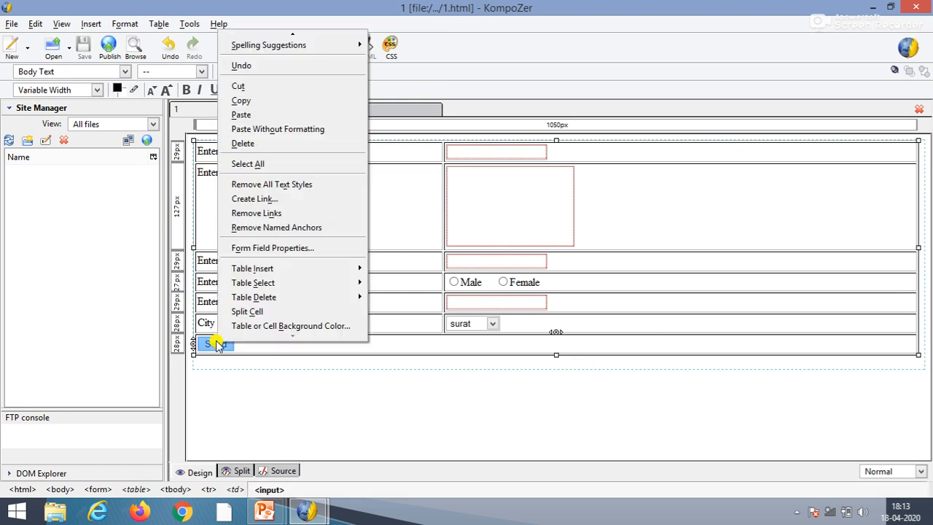
left_click(289, 208)
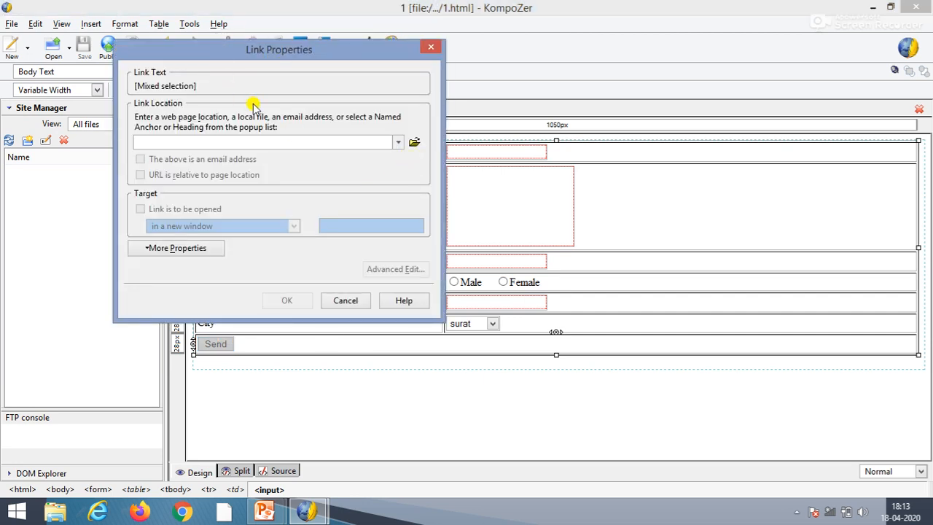
left_click(414, 144)
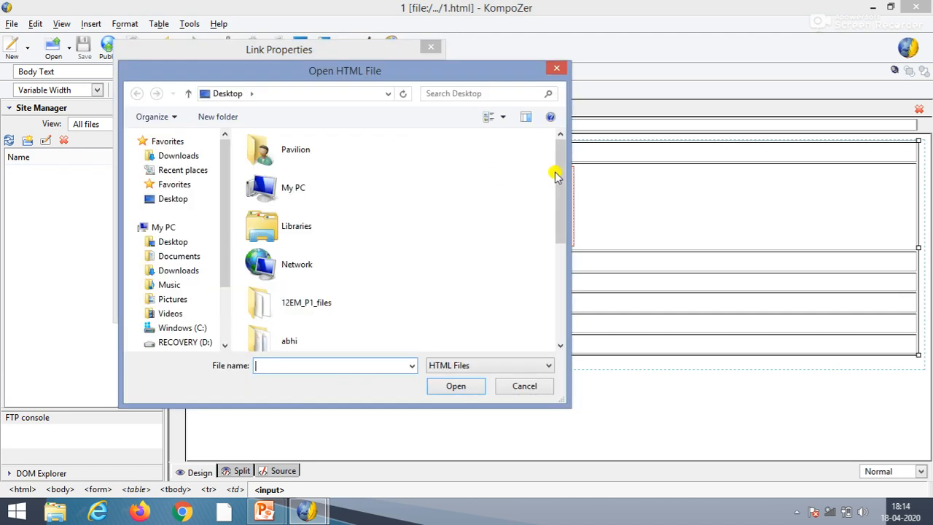
left_click_drag(561, 177, 559, 285)
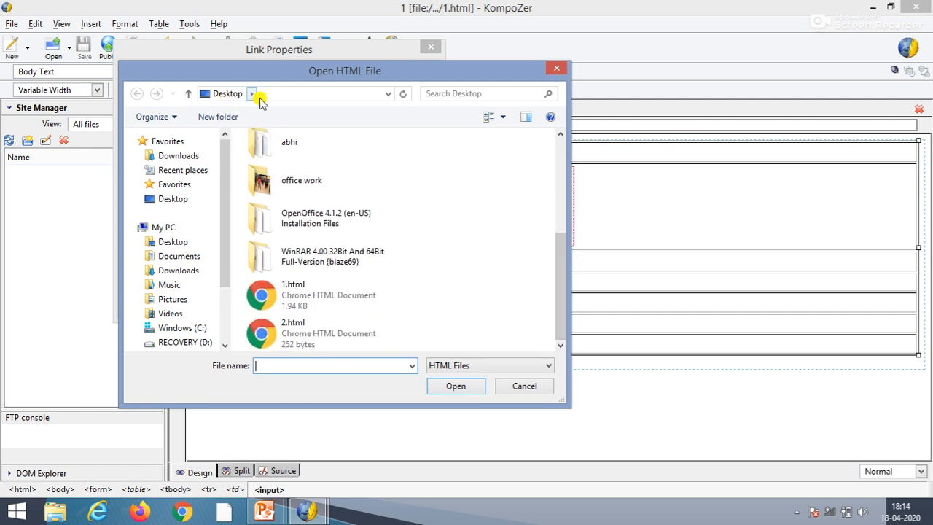
left_click(306, 333)
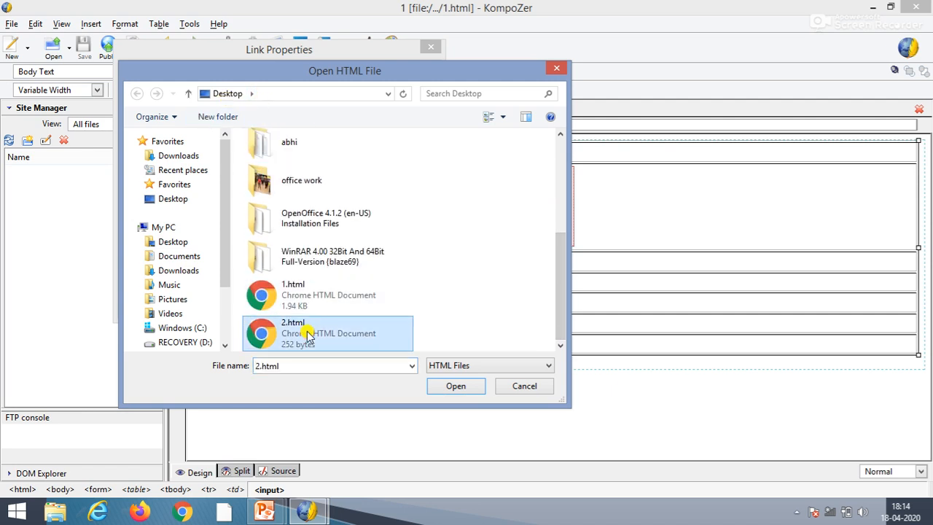
left_click(442, 386)
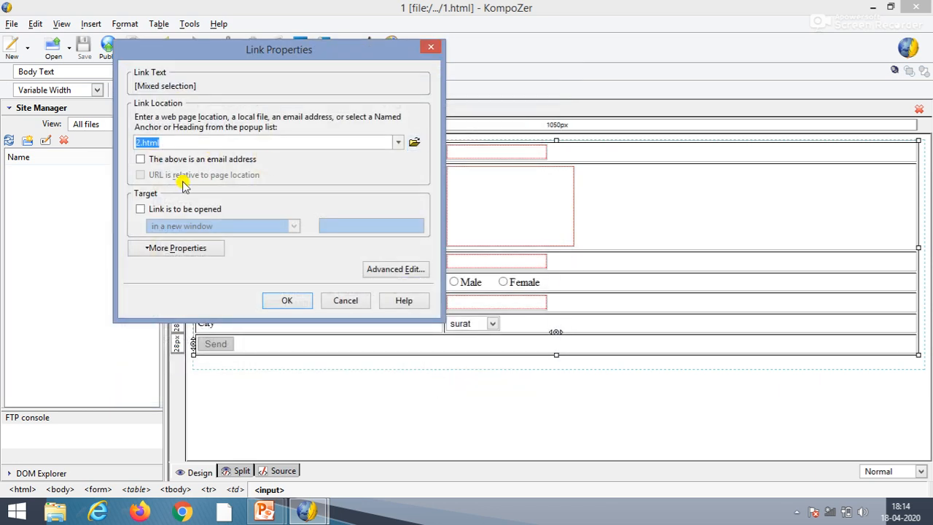
left_click(290, 301)
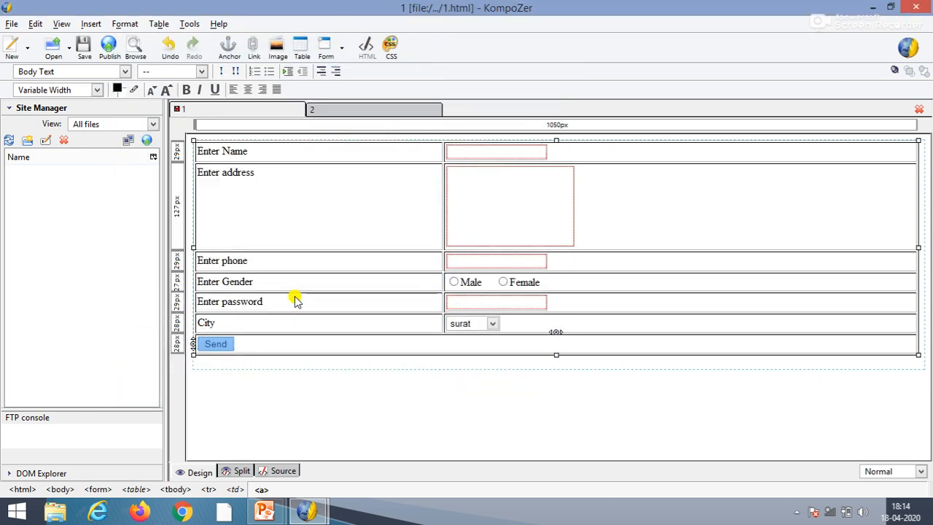
left_click(261, 345)
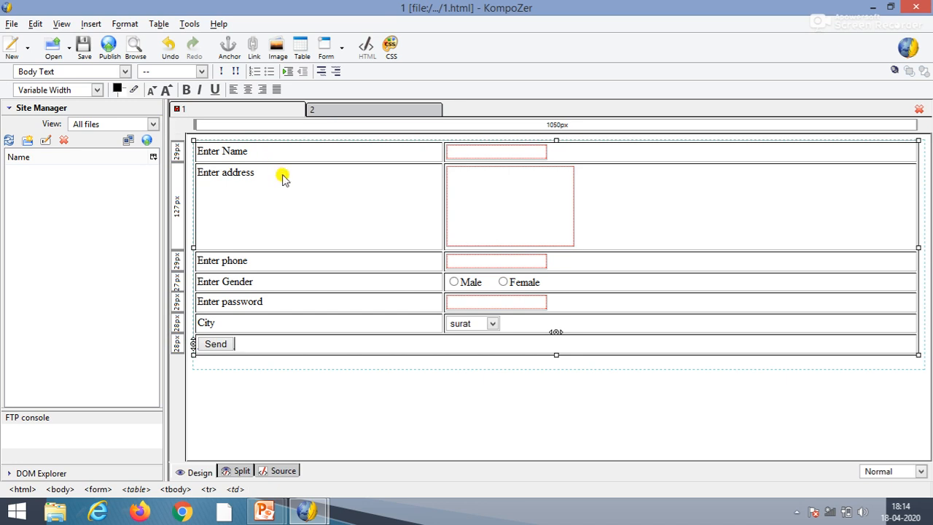
- Save the form page and preview it in a maximized Chrome window
left_click(88, 51)
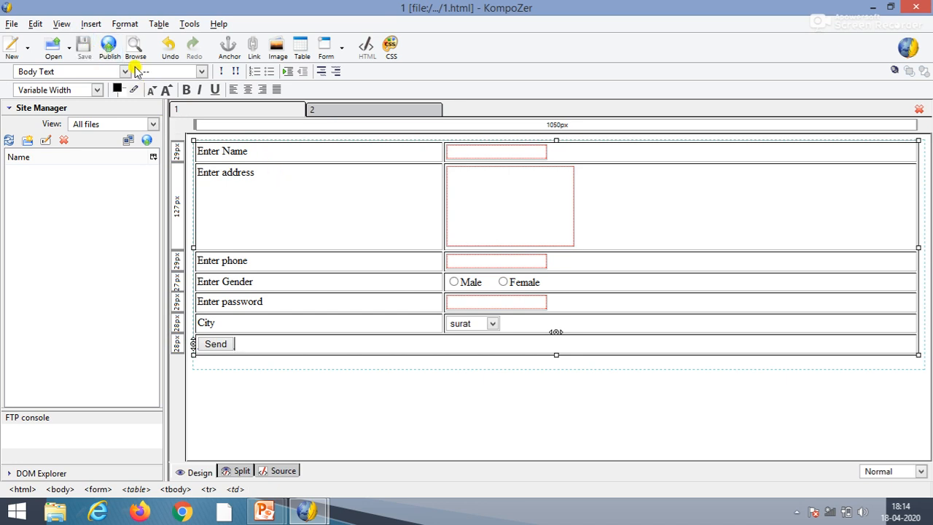
left_click(136, 56)
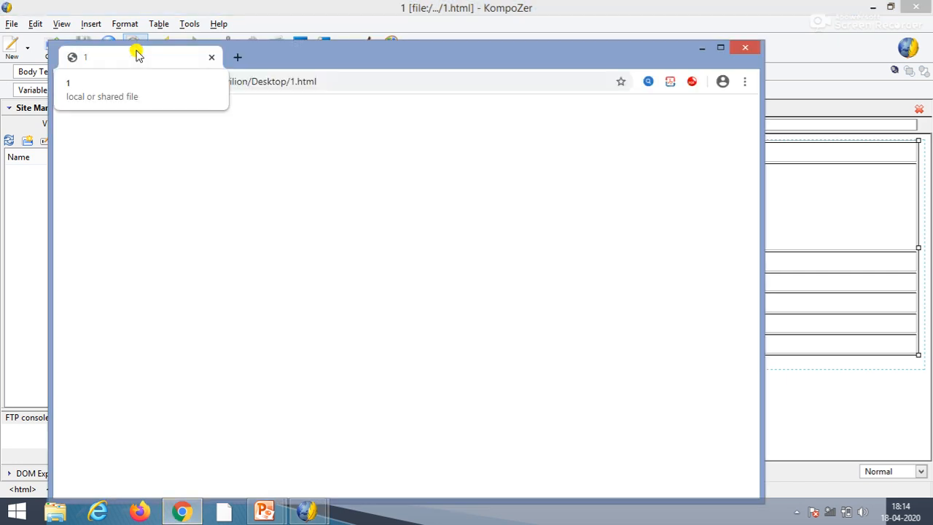
double_click(284, 60)
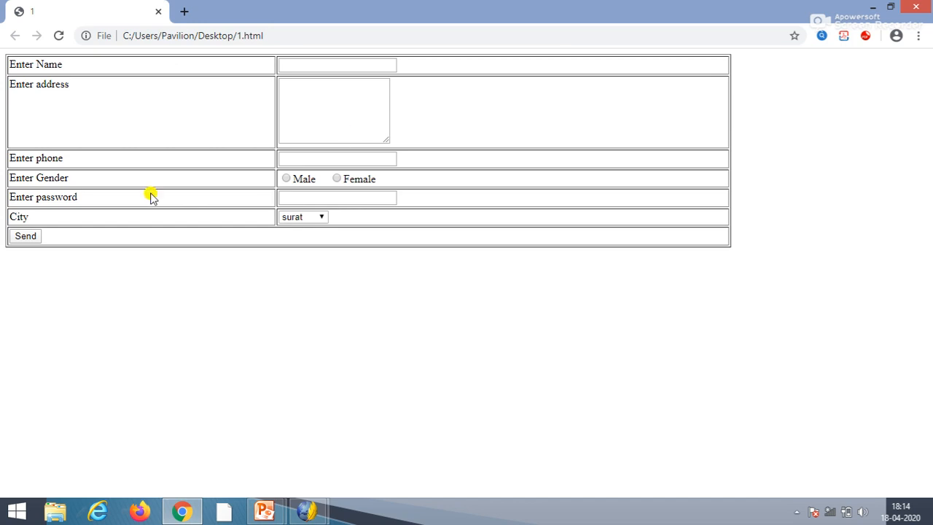
- Fill in the form's name field, multi-line address field and phone field with sample entries
left_click(305, 66)
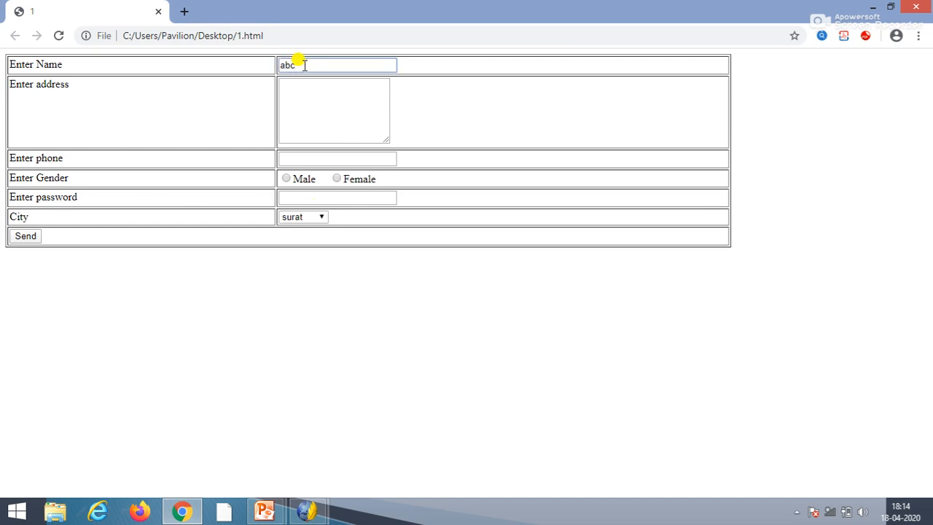
left_click(321, 105)
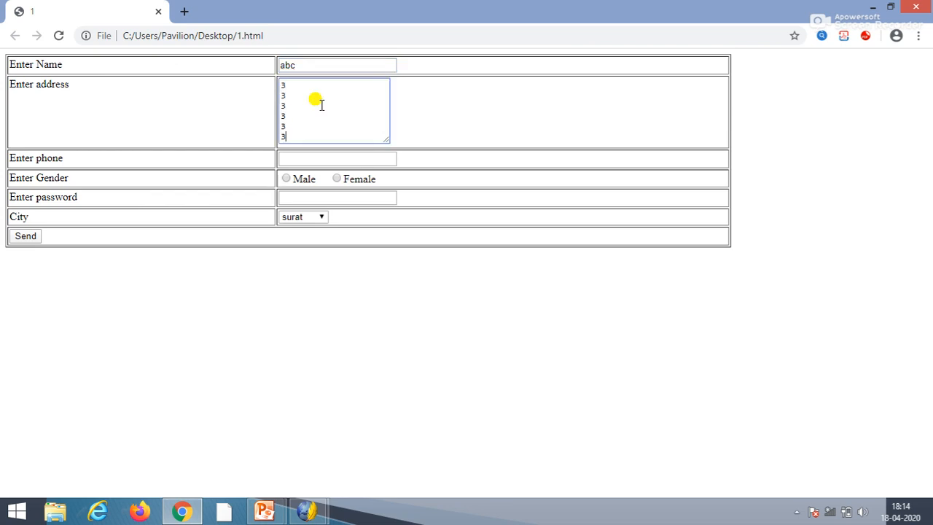
key("Return")
key("Return")
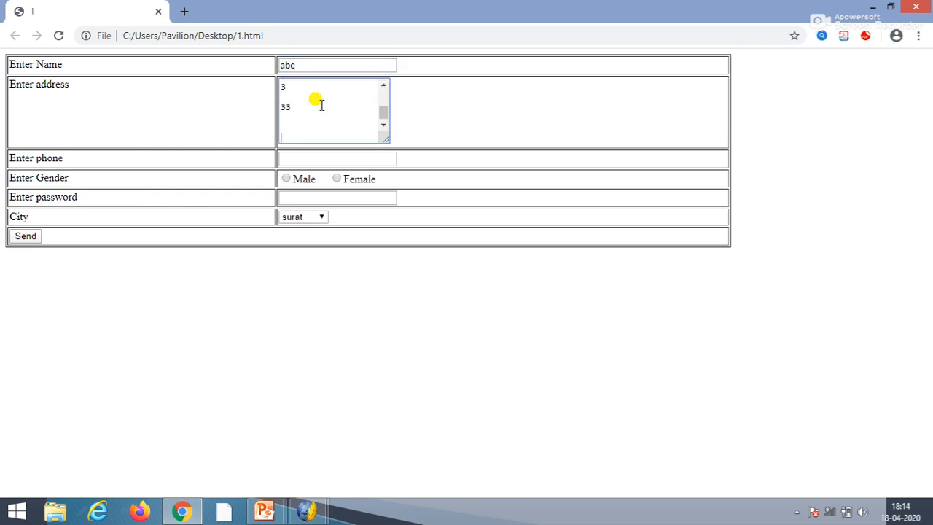
left_click(298, 159)
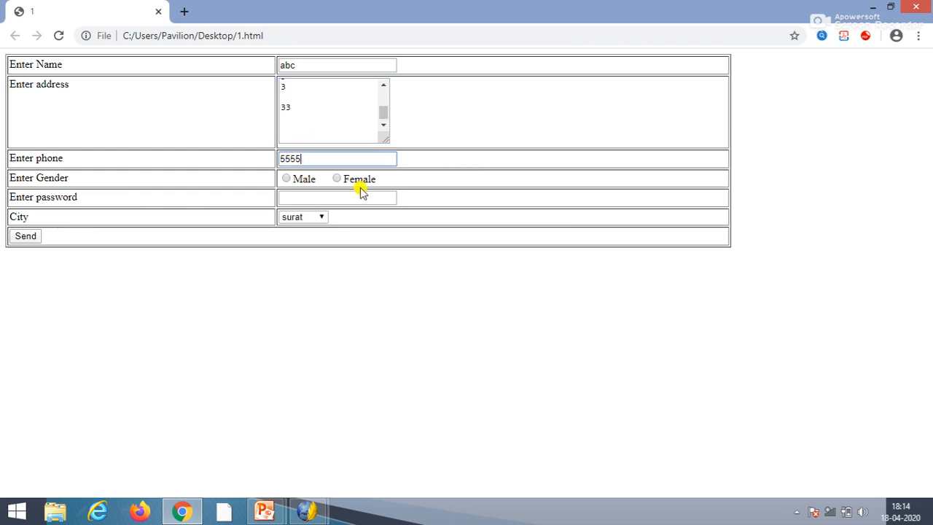
- Try both gender radio buttons, Male and Female, and leave Female selected
left_click(287, 180)
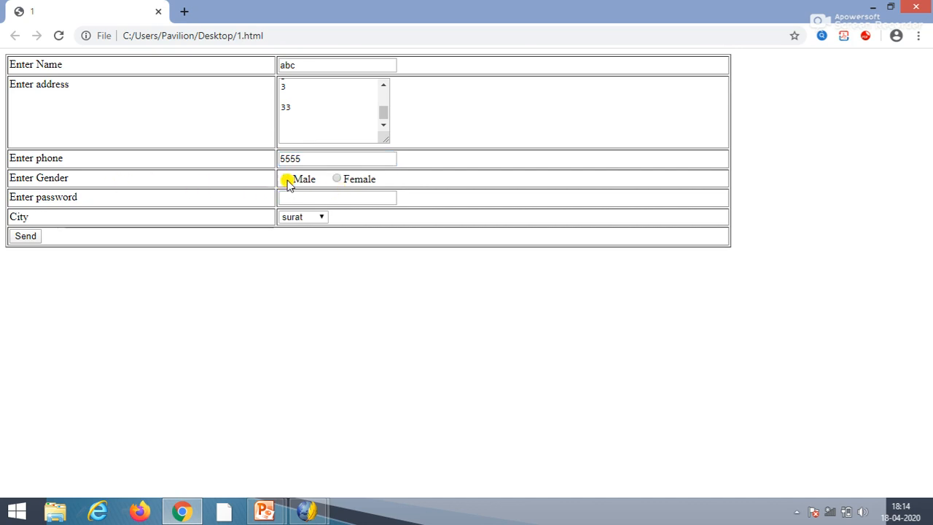
left_click(338, 180)
left_click(290, 181)
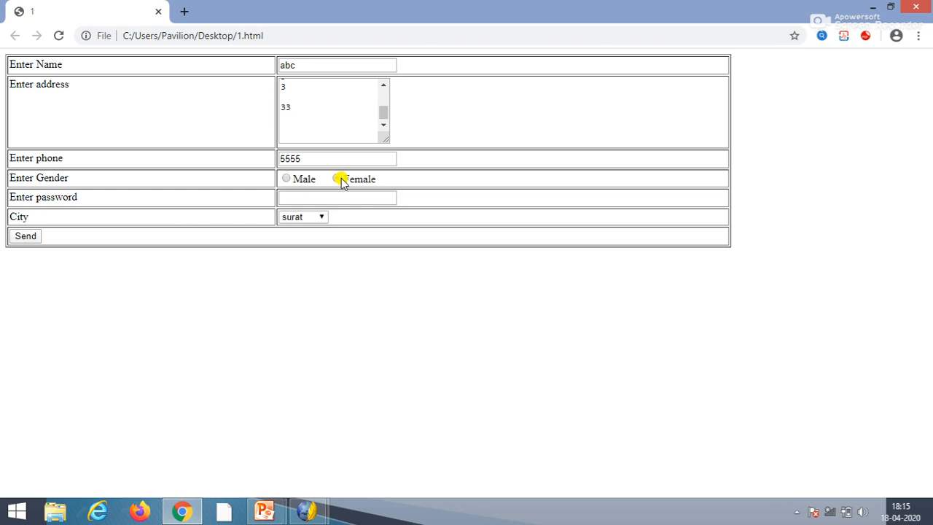
- Enter a sample password in the password field and check the City list with surat selected
left_click(294, 197)
type("1234567890")
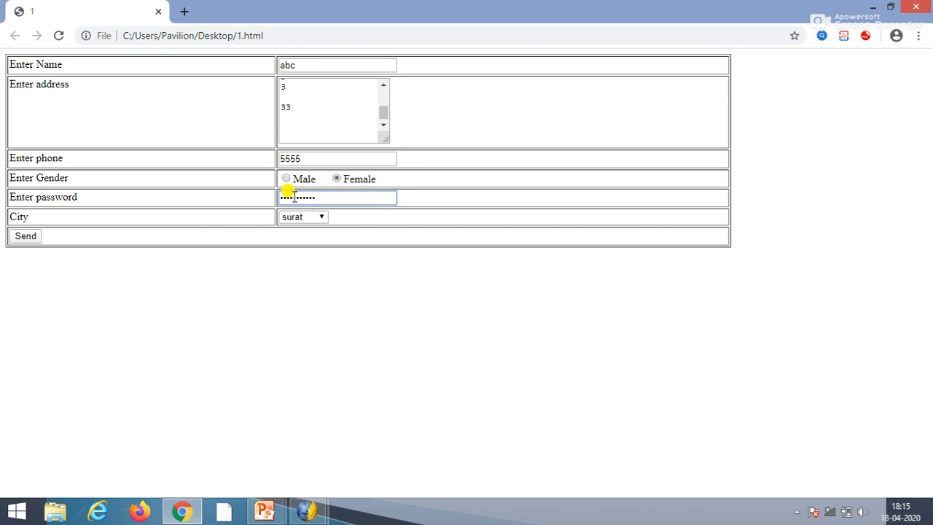
left_click(322, 221)
left_click(320, 221)
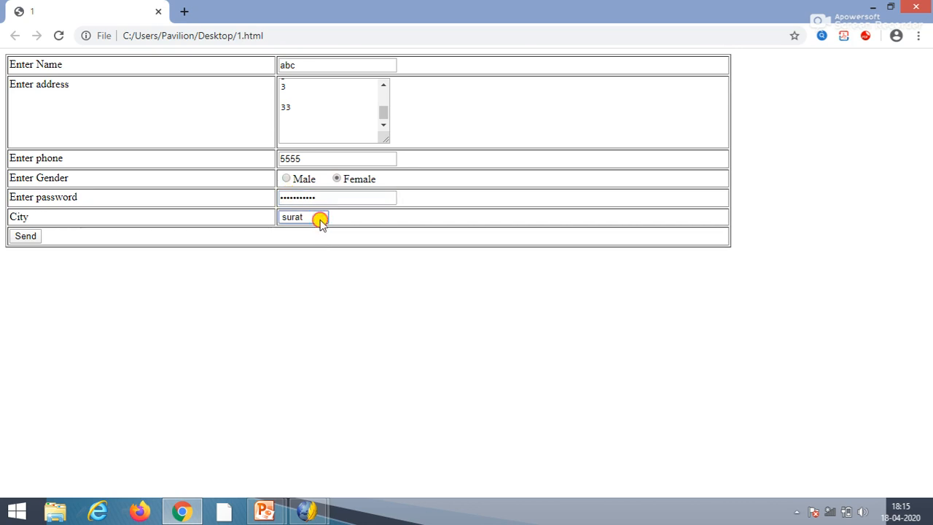
- Choose bharuch as the City in the form and submit it with Send to test the thank-you page link
left_click(320, 221)
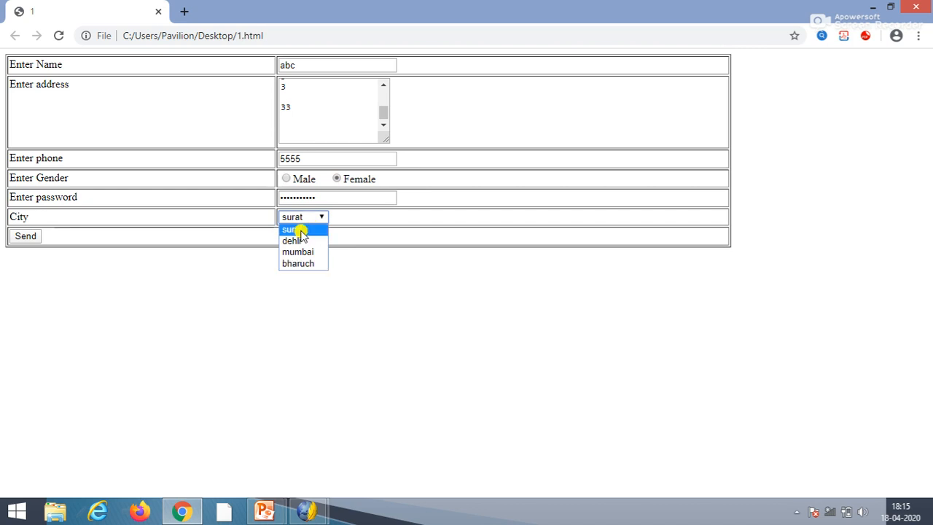
left_click(305, 264)
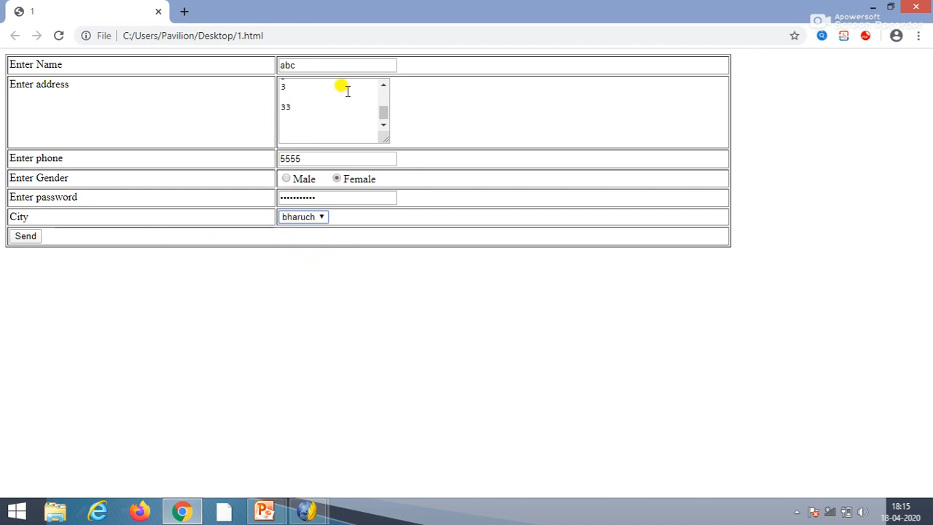
left_click(32, 237)
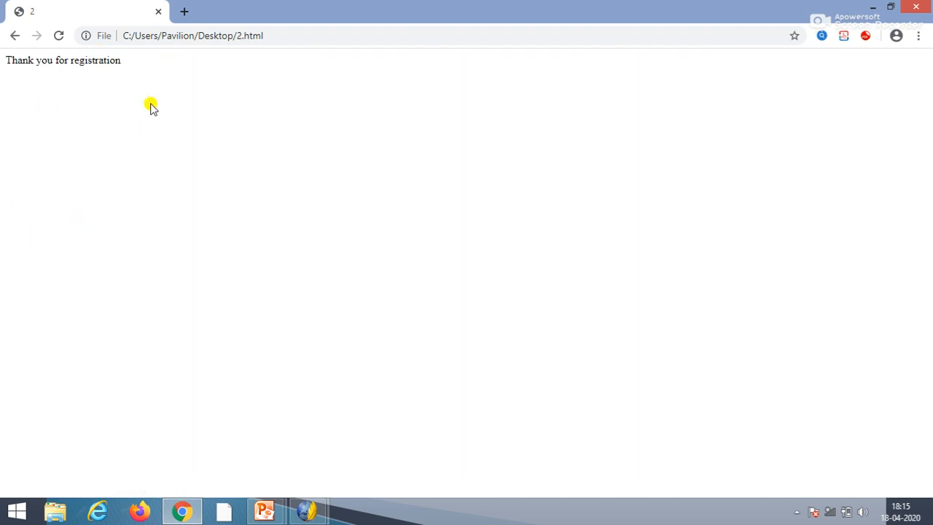
- Go back to the registration form, submit it once more, and close the browser to return to KompoZer
left_click(15, 38)
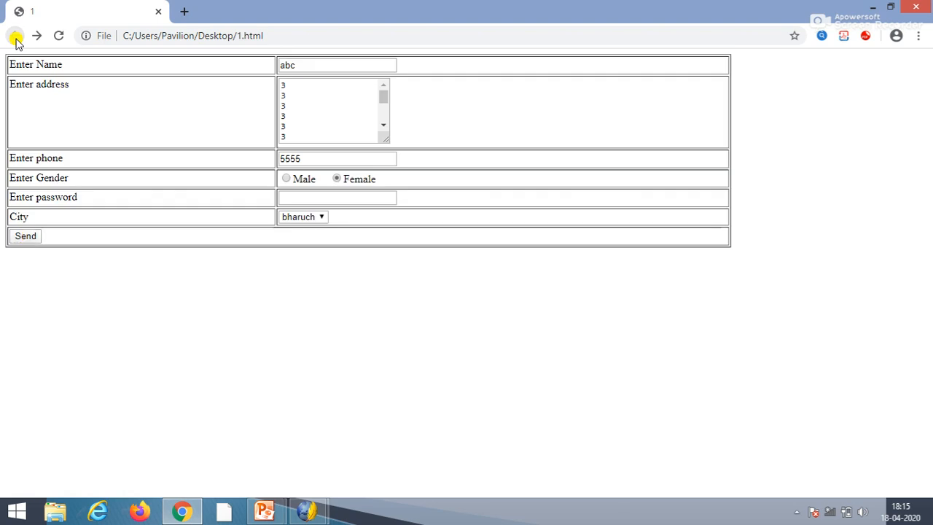
left_click(34, 238)
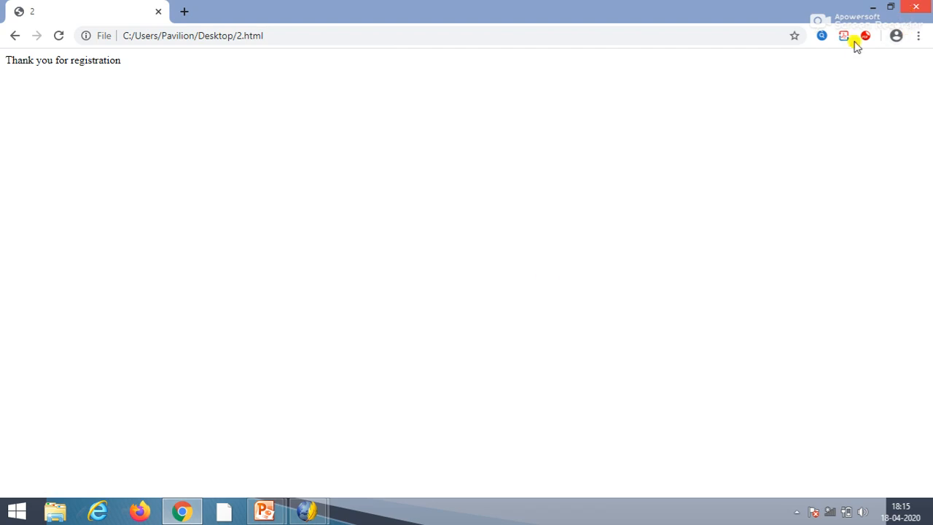
left_click(916, 8)
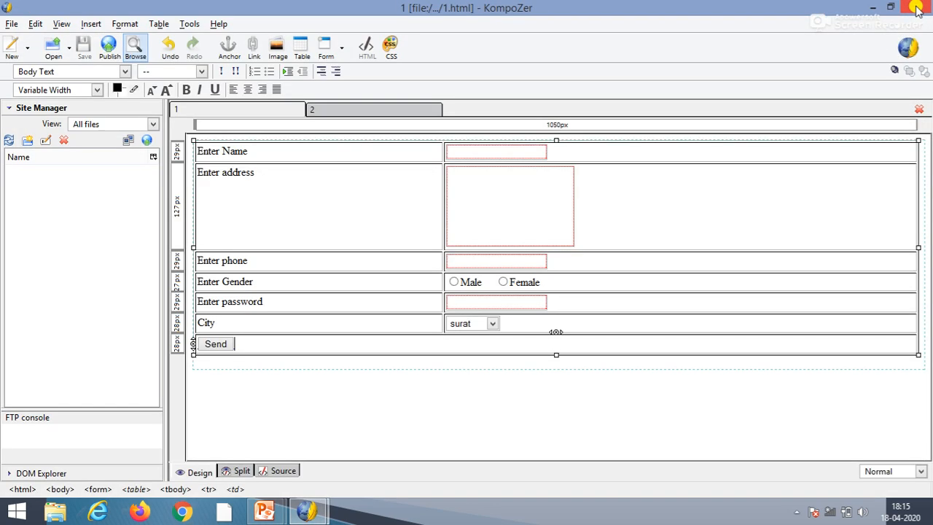